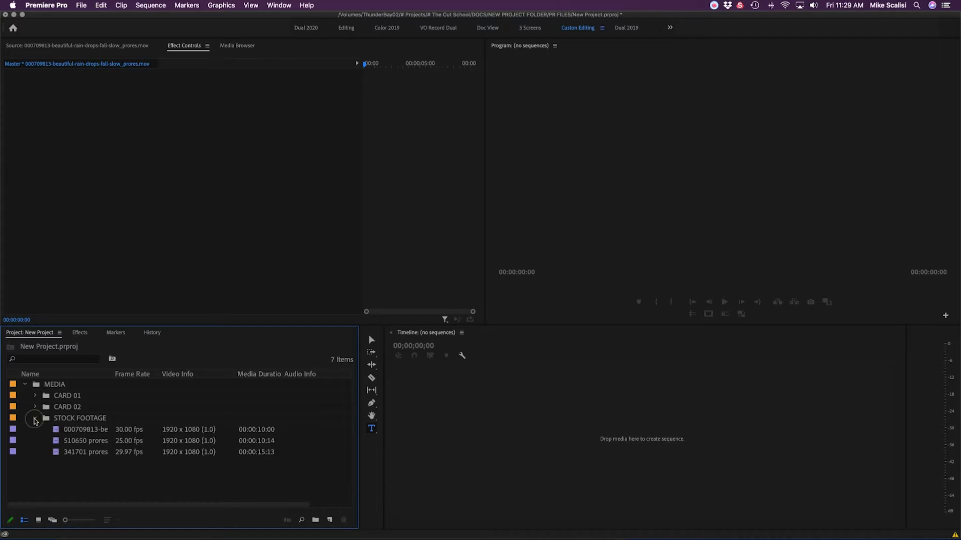
# Step: Load 000709813-beautiful-rain-drops-fall-slow_prores.mov from STOCK FOOTAGE into the Source Monitor
pyautogui.doubleClick(56, 431)
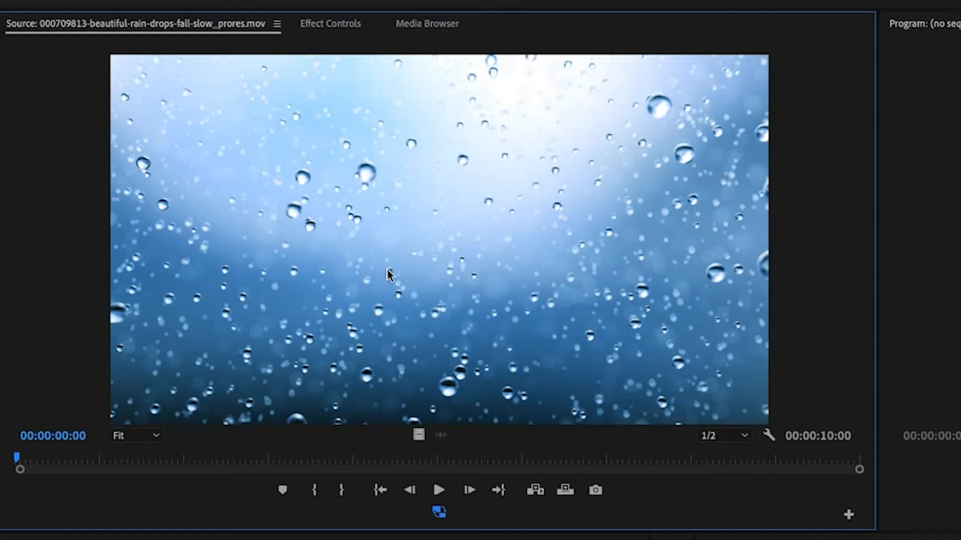
pyautogui.press('space')
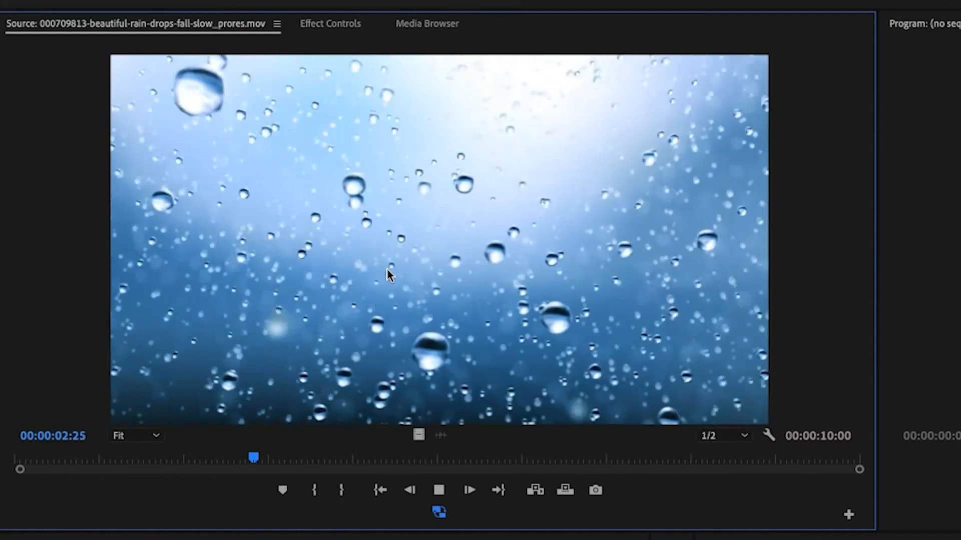
pyautogui.press('space')
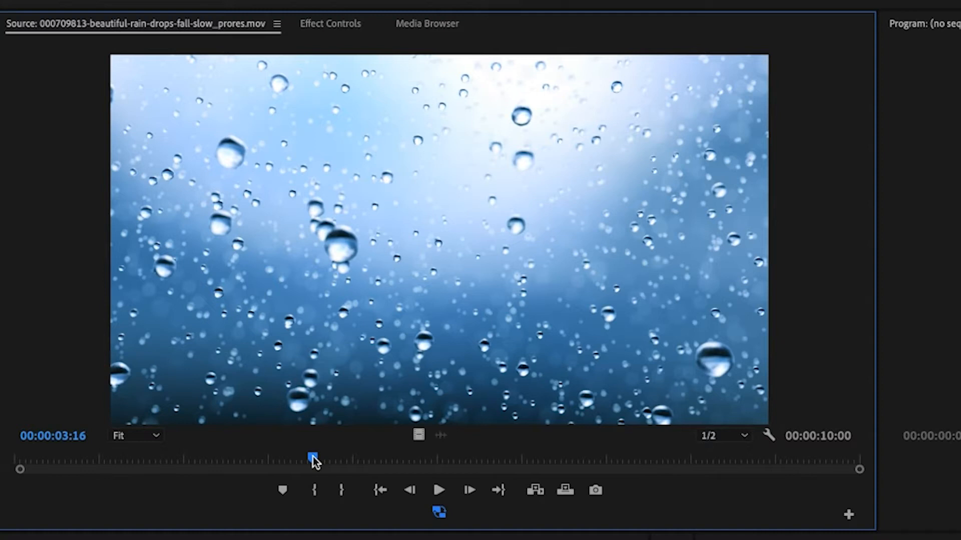
pyautogui.moveTo(313, 461); pyautogui.dragTo(144, 464)
pyautogui.press('space')
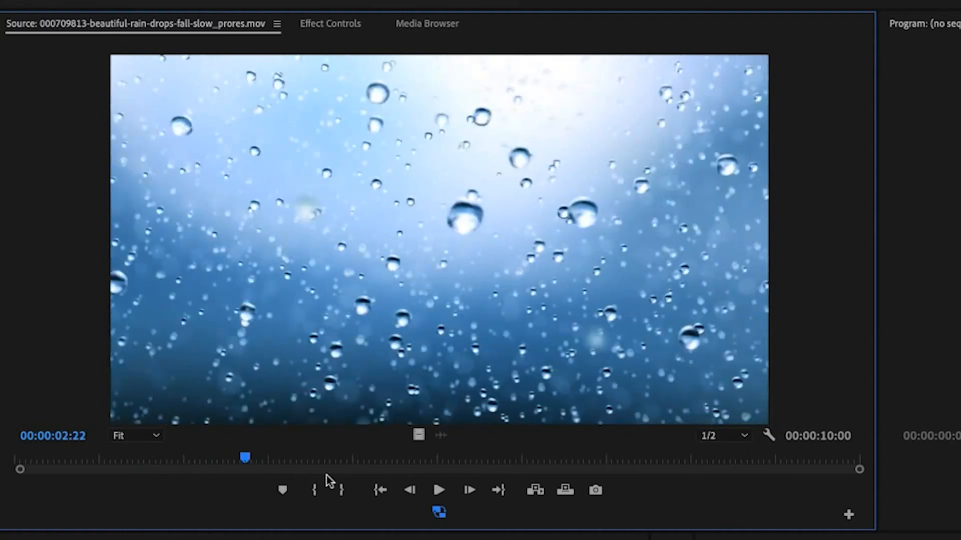
pyautogui.moveTo(631, 463); pyautogui.dragTo(251, 471)
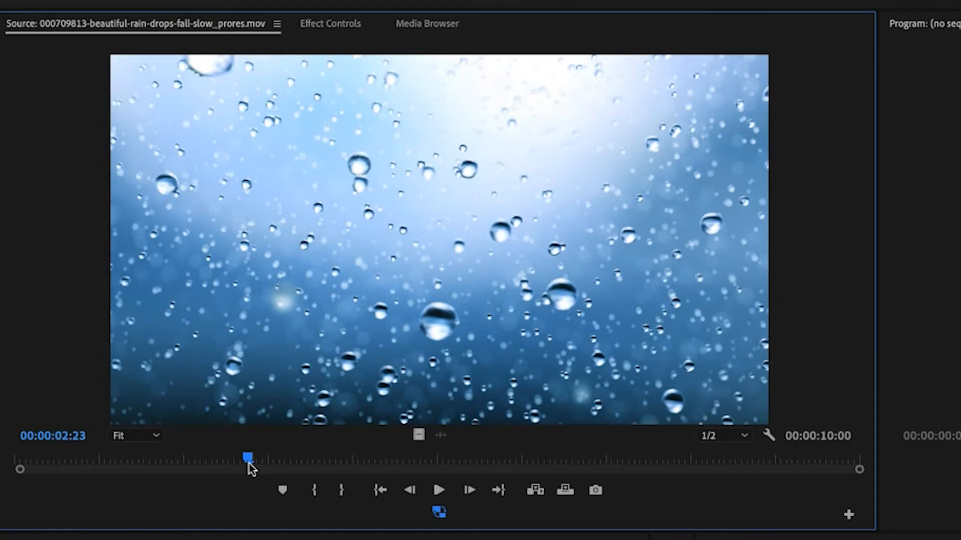
pyautogui.press('j')
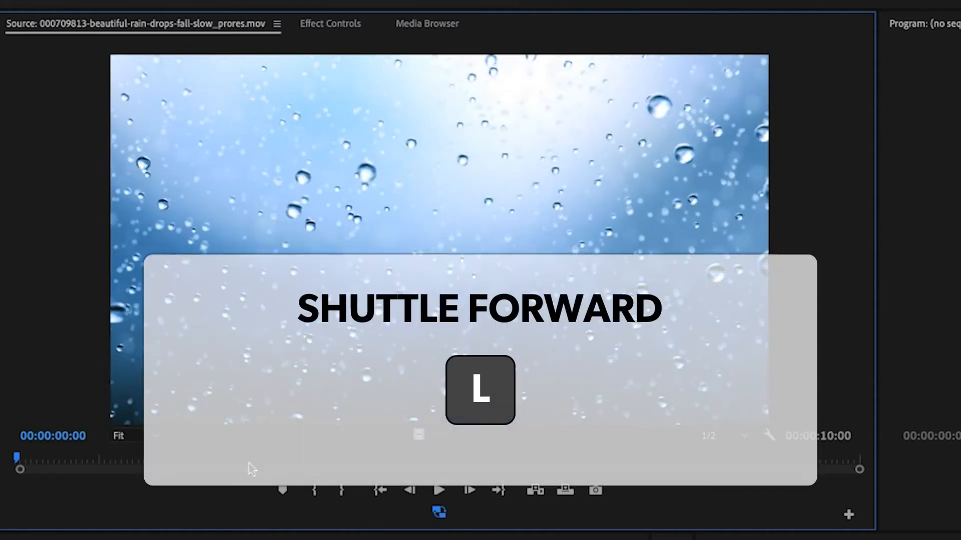
pyautogui.press('l')
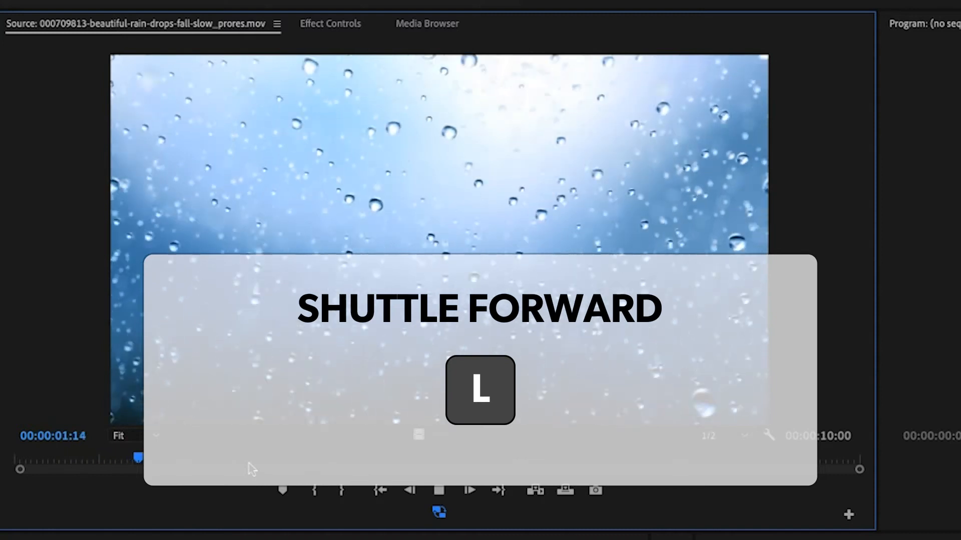
pyautogui.press('l')
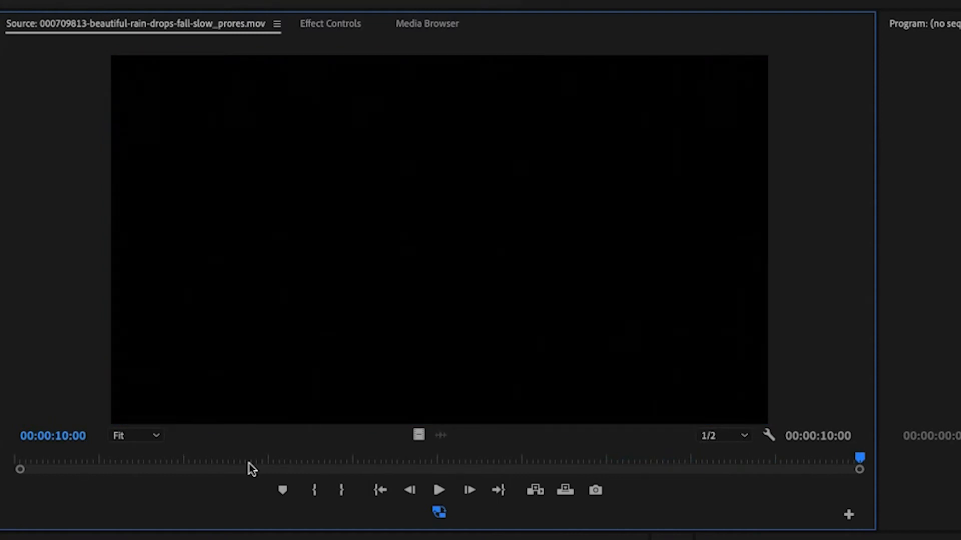
pyautogui.press('j')
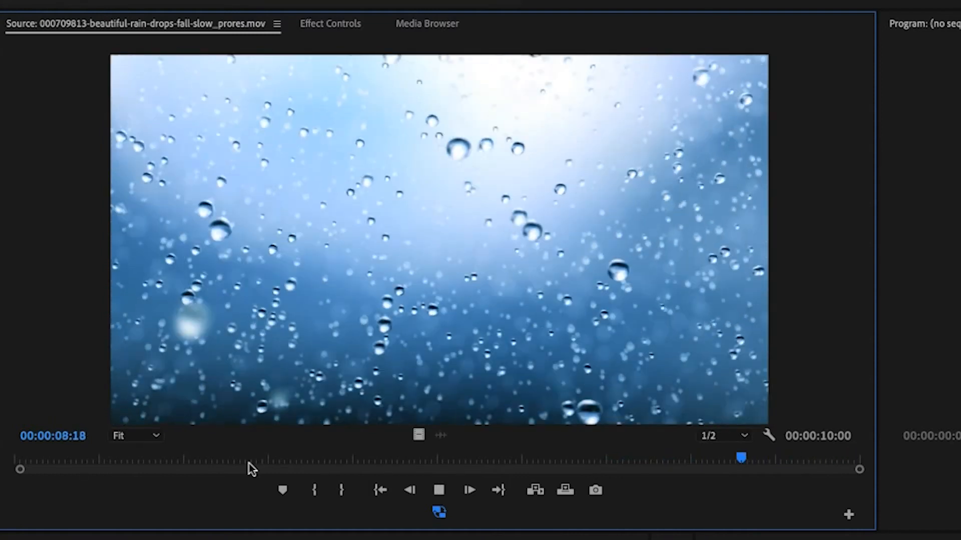
pyautogui.press('j')
pyautogui.press('j')
pyautogui.press('j')
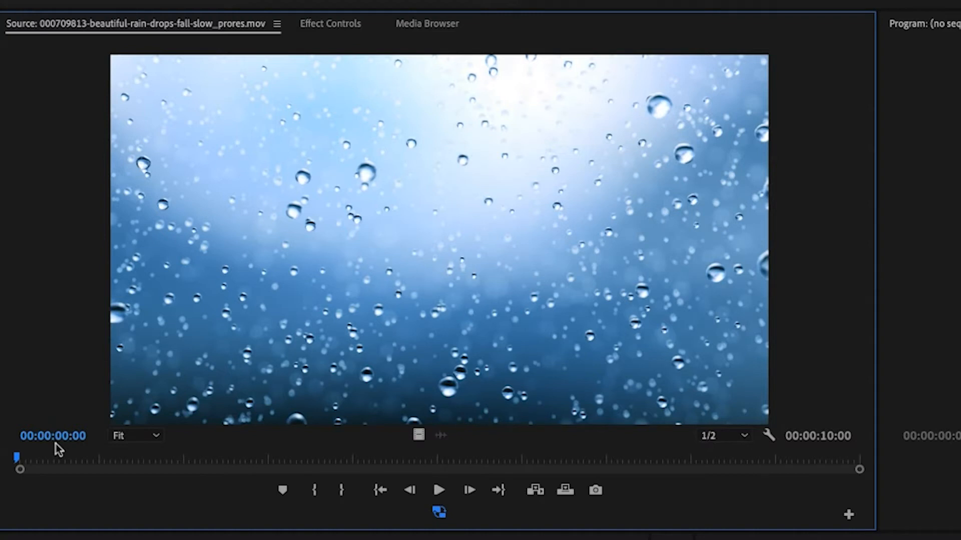
# Step: Scrub to about four seconds, then enter timecode 00:00:5:10 to jump there
pyautogui.moveTo(23, 458); pyautogui.dragTo(394, 484)
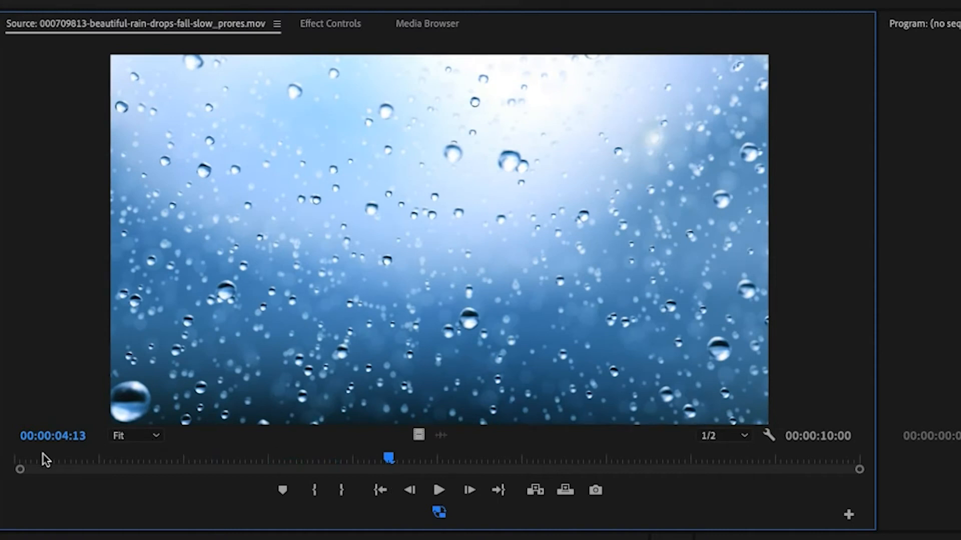
pyautogui.click(78, 439)
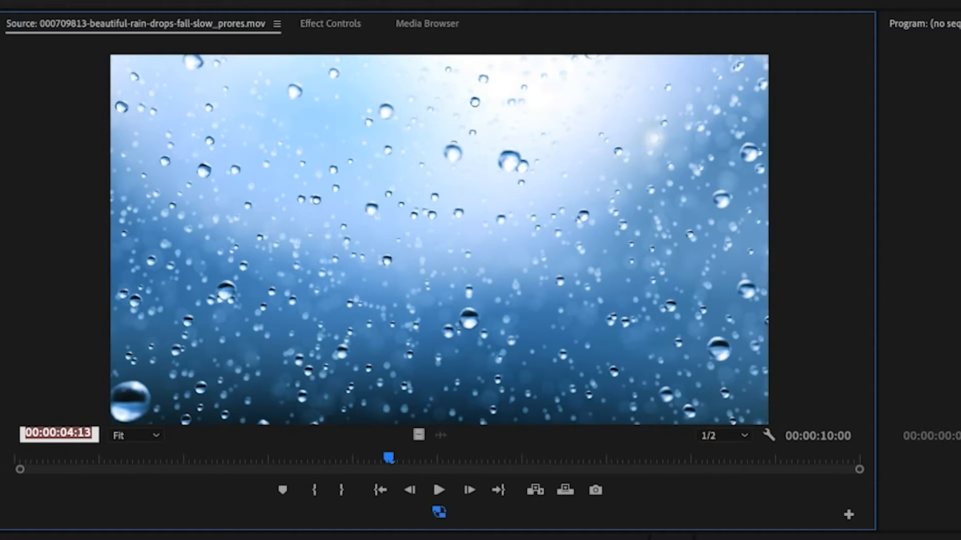
pyautogui.write('00:')
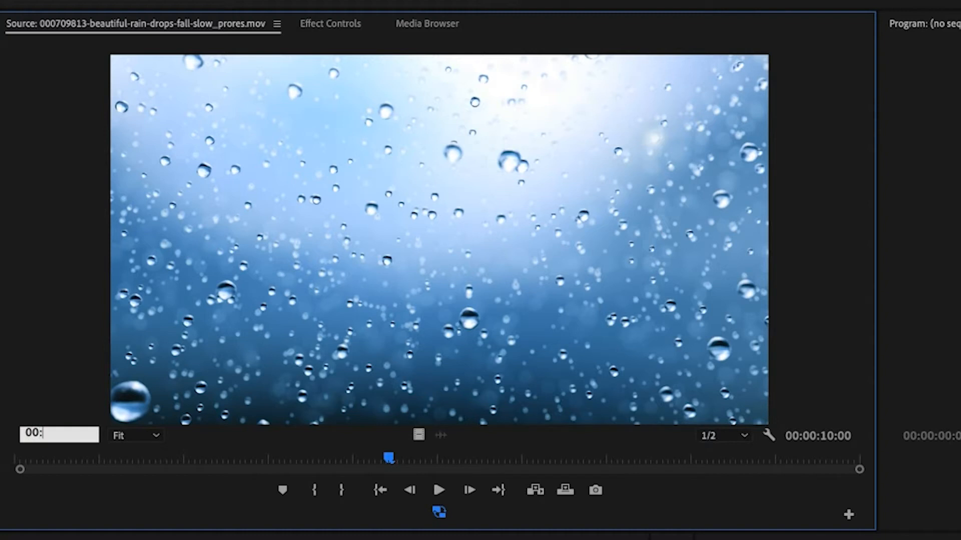
pyautogui.write('00:5:10')
pyautogui.press('Return')
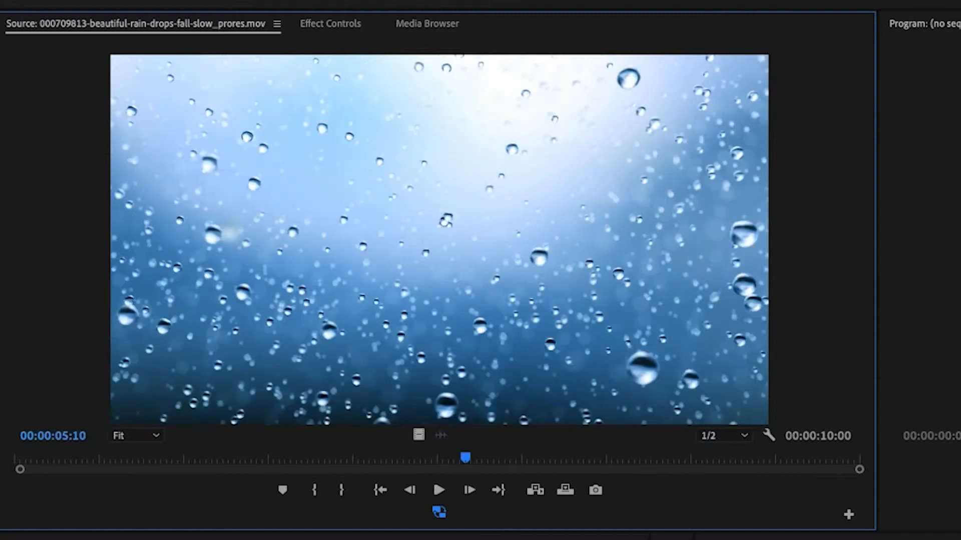
# Step: Try timecode entries 5 and 5.0, reaching 00:00:05:00, then start typing 5.0.0.0
pyautogui.click(78, 437)
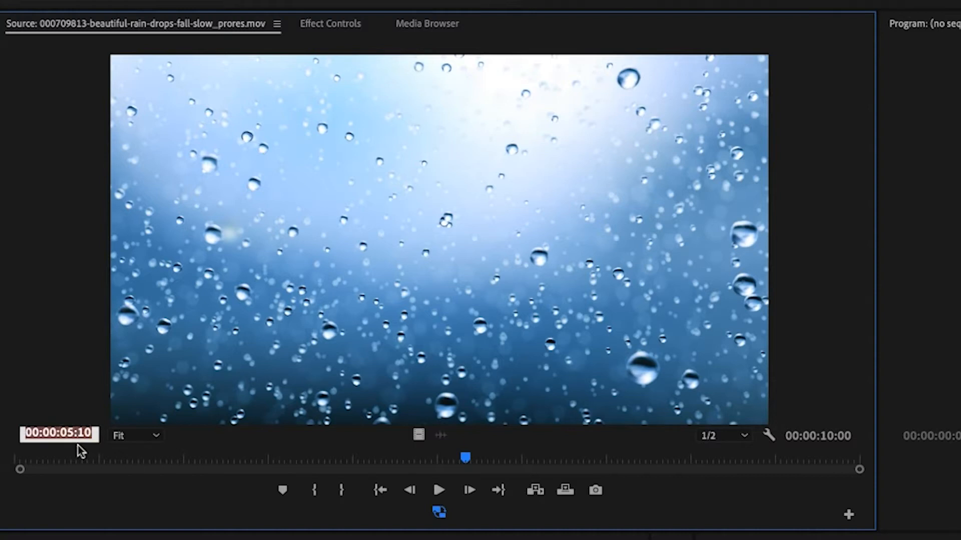
pyautogui.write('5')
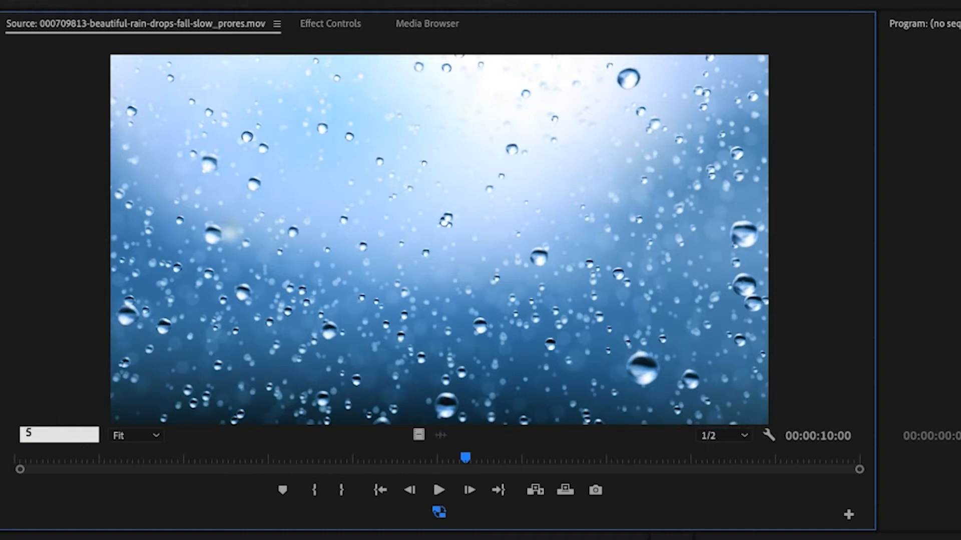
pyautogui.press('Return')
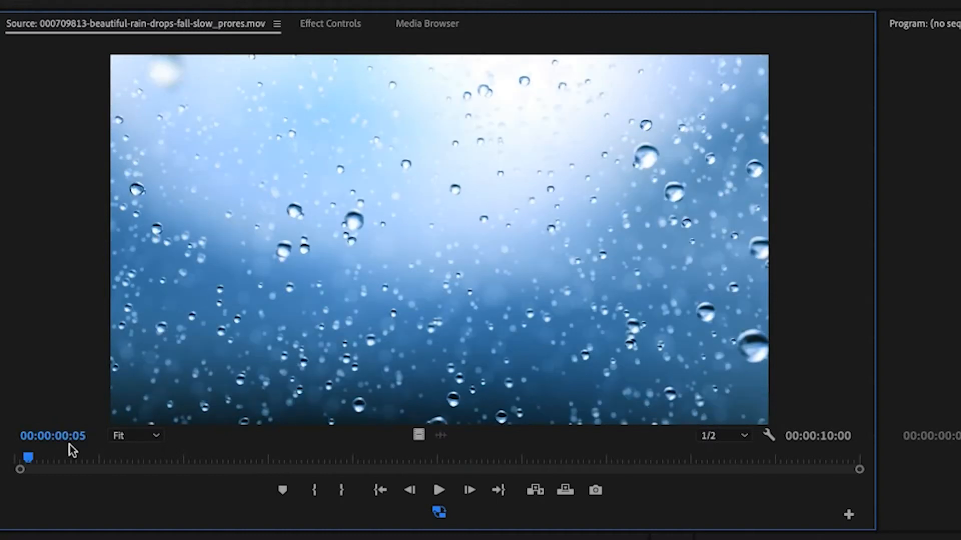
pyautogui.click(43, 438)
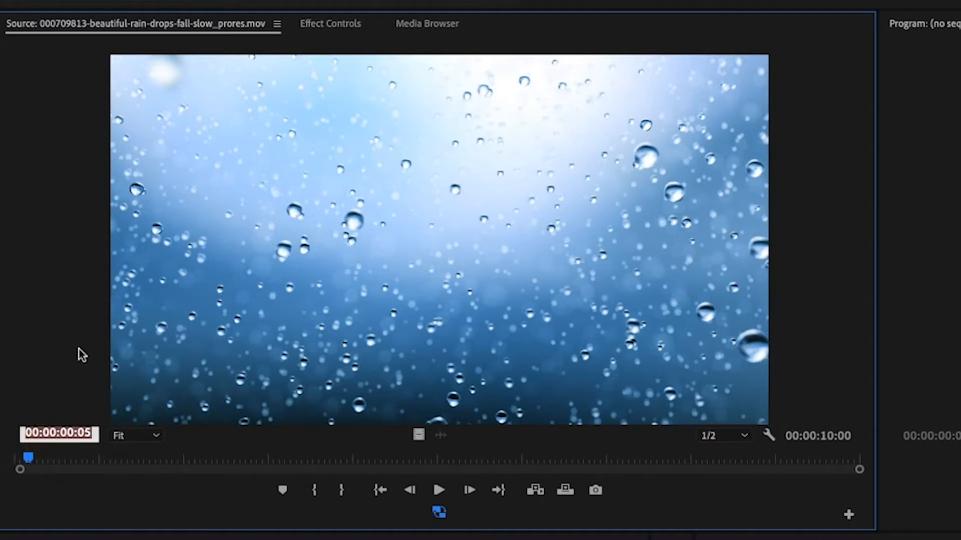
pyautogui.write('5.0')
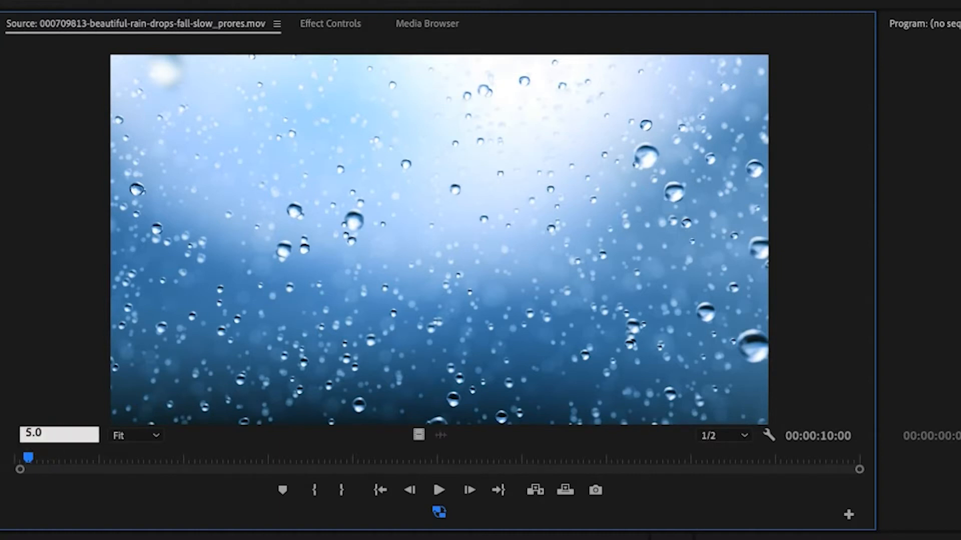
pyautogui.press('Return')
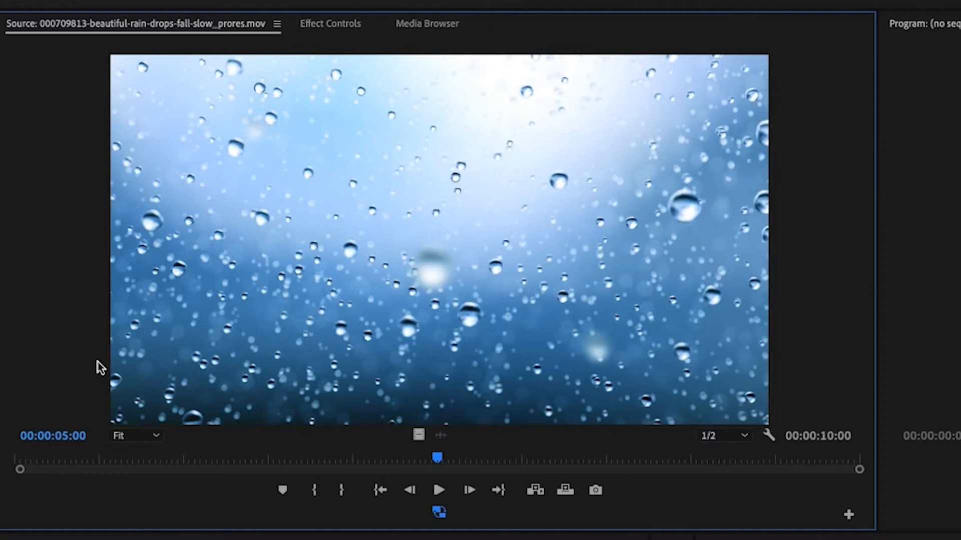
pyautogui.click(64, 434)
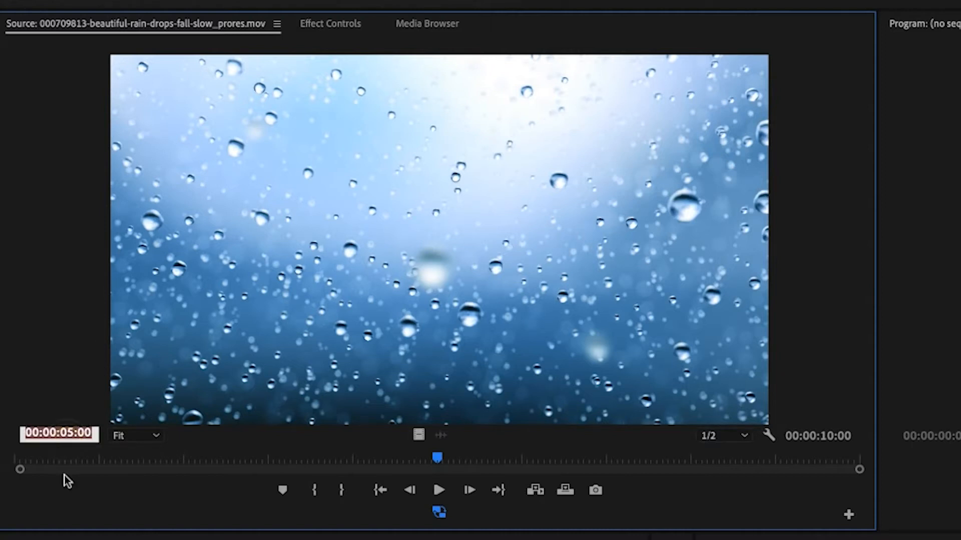
pyautogui.write('5.0')
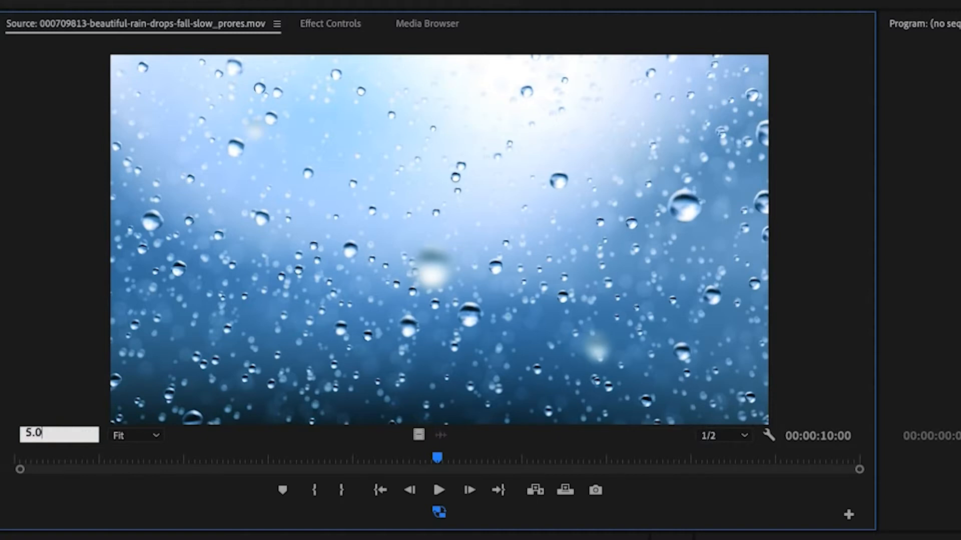
pyautogui.write('.0.0')
# Step: Delete the leftover typed timecode entry and leave the timecode field
pyautogui.doubleClick(70, 432)
pyautogui.press('BackSpace')
pyautogui.click(83, 349)
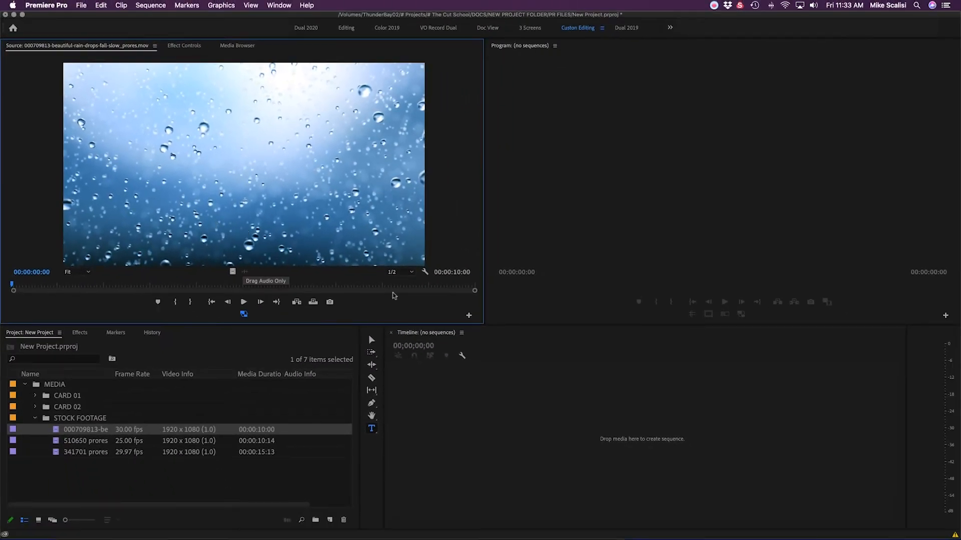
# Step: Widen the Source Monitor, give the Project panel more room, then maximize the Source Monitor
pyautogui.moveTo(484, 320); pyautogui.dragTo(553, 419)
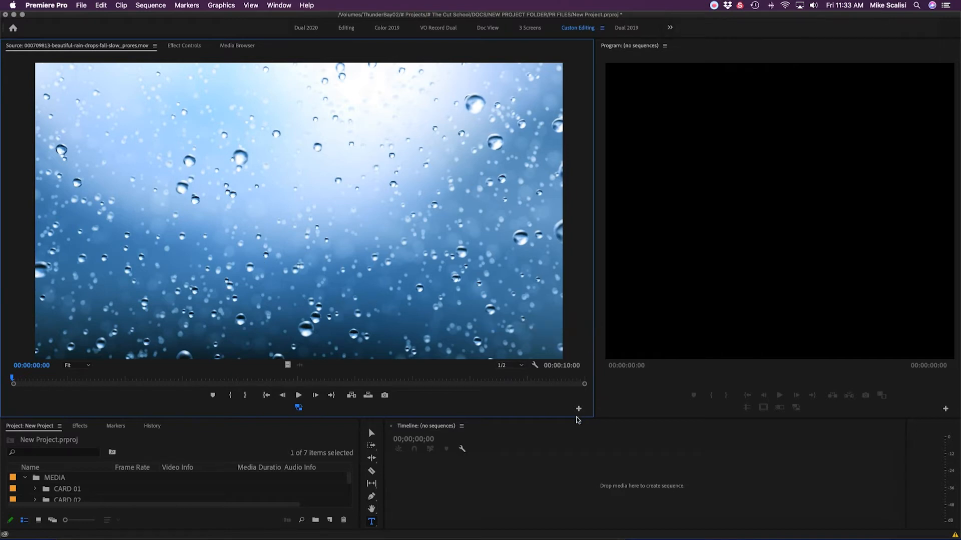
pyautogui.moveTo(578, 419); pyautogui.dragTo(496, 340)
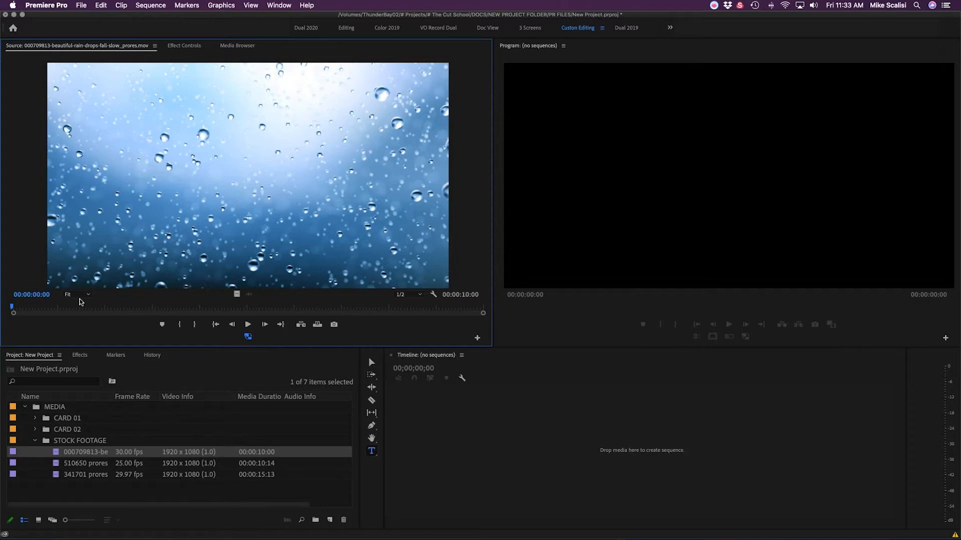
pyautogui.press('`')
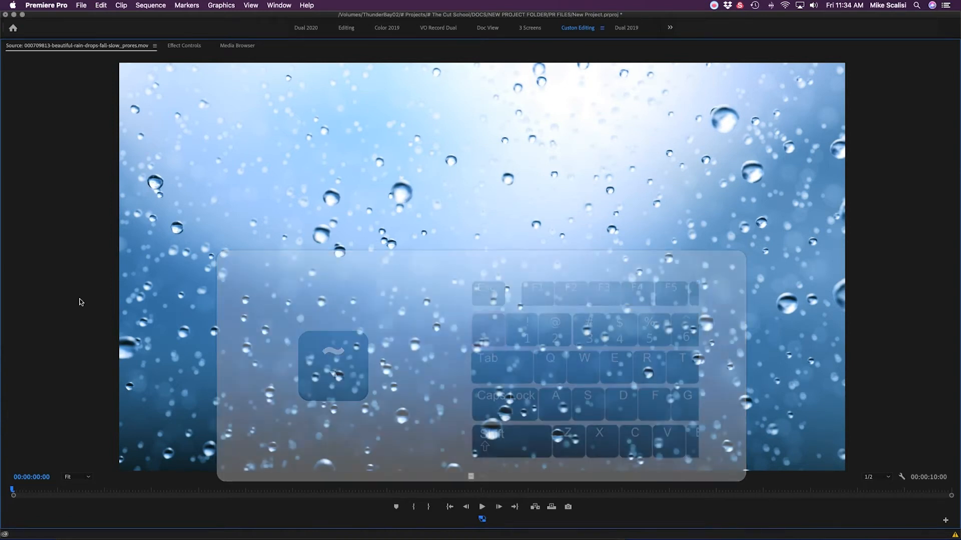
# Step: Restore the maximized Source Monitor beside the Program Monitor using the ` key
pyautogui.press('`')
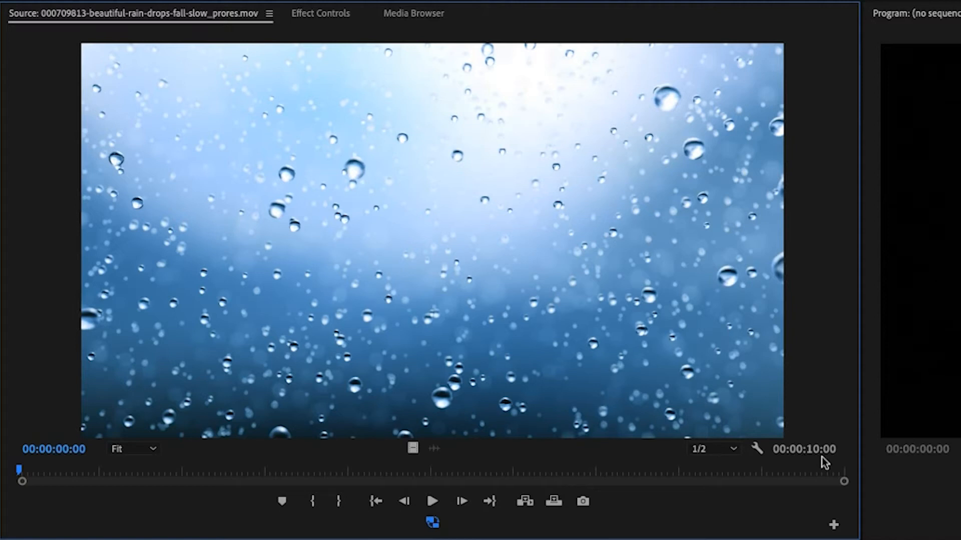
# Step: Mark In at 00:00:03:08 and Out at 00:00:04:10, a 00:00:01:03 range
pyautogui.click(288, 472)
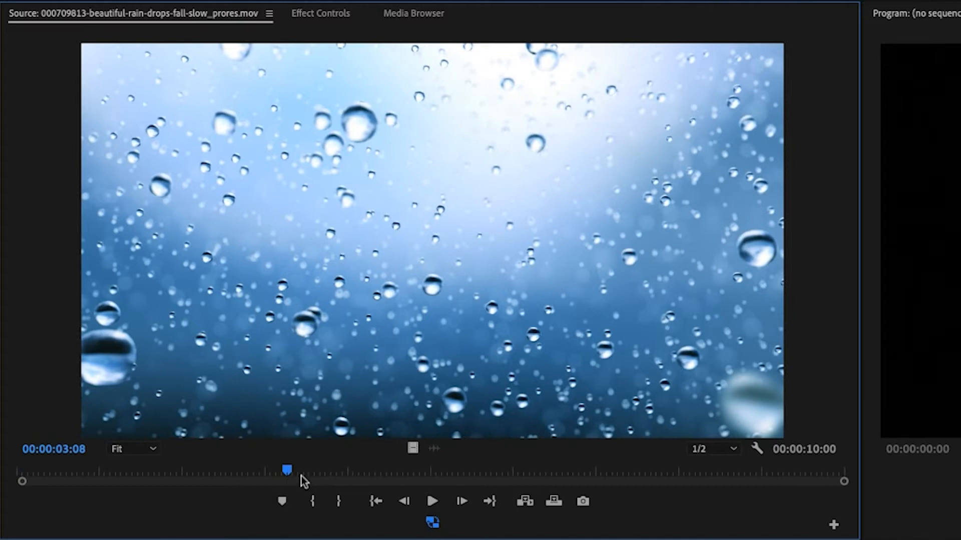
pyautogui.press('i')
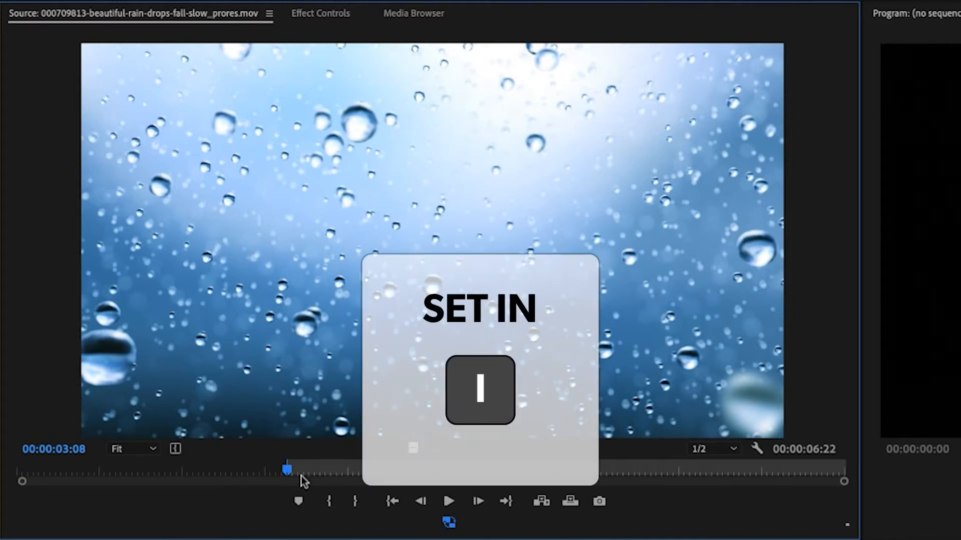
pyautogui.moveTo(302, 476); pyautogui.dragTo(376, 471)
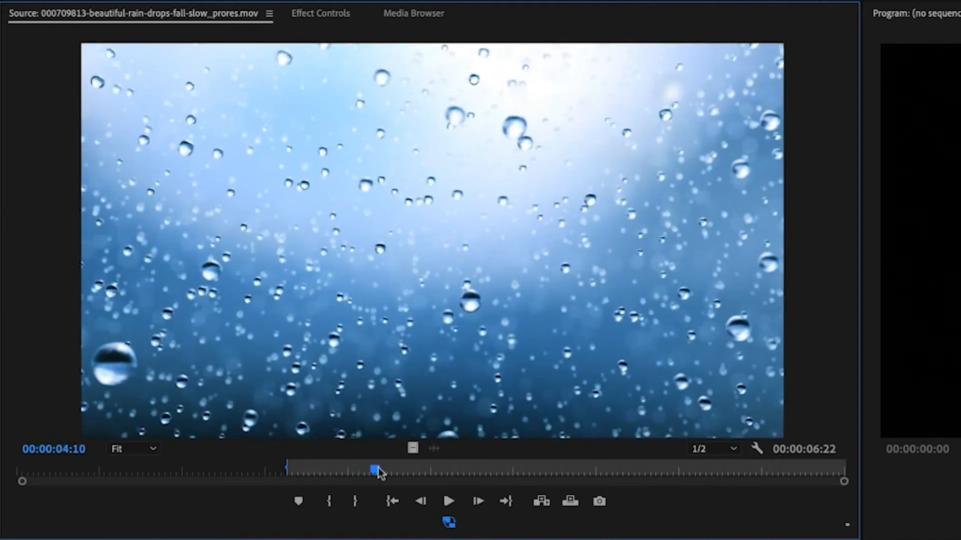
pyautogui.press('o')
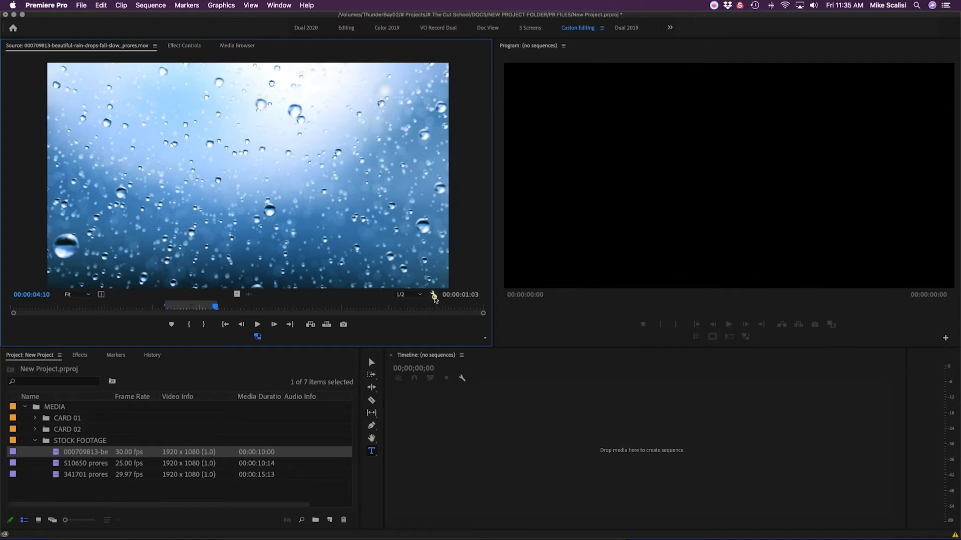
pyautogui.click(434, 297)
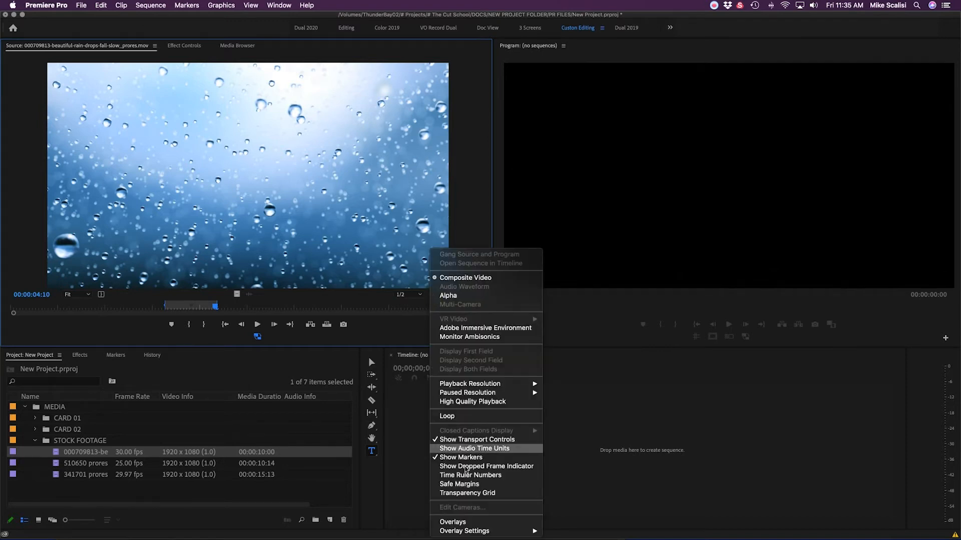
pyautogui.moveTo(465, 534)
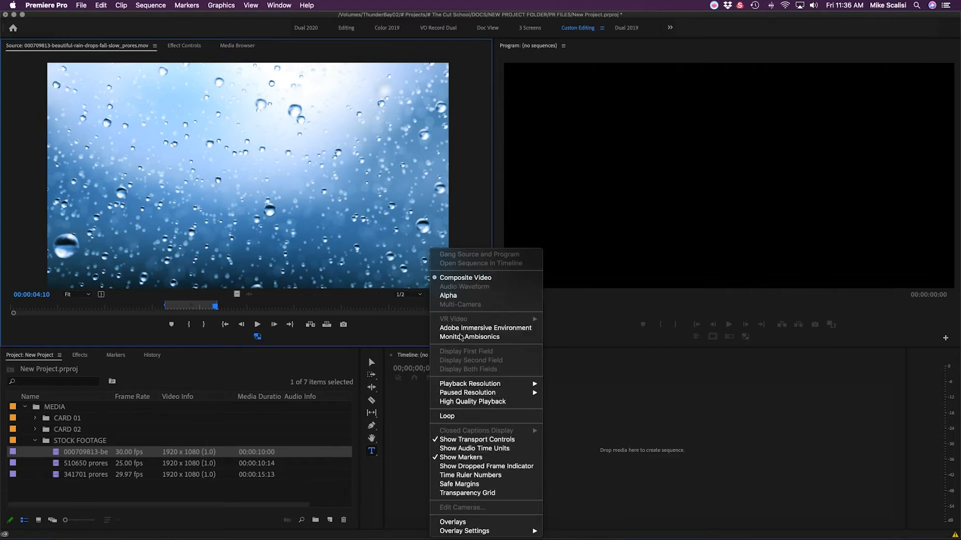
pyautogui.click(429, 300)
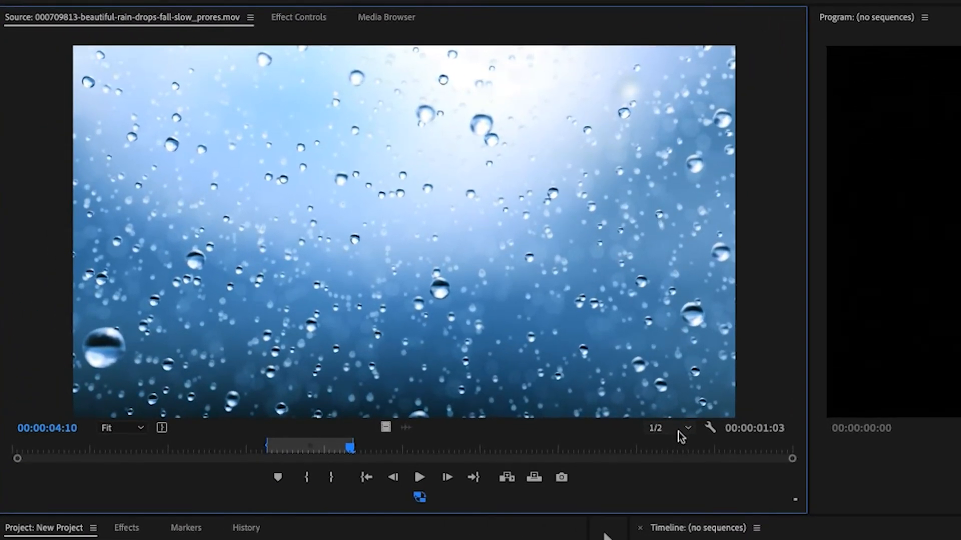
# Step: Switch playback resolution to Full, then back to 1/2
pyautogui.click(690, 429)
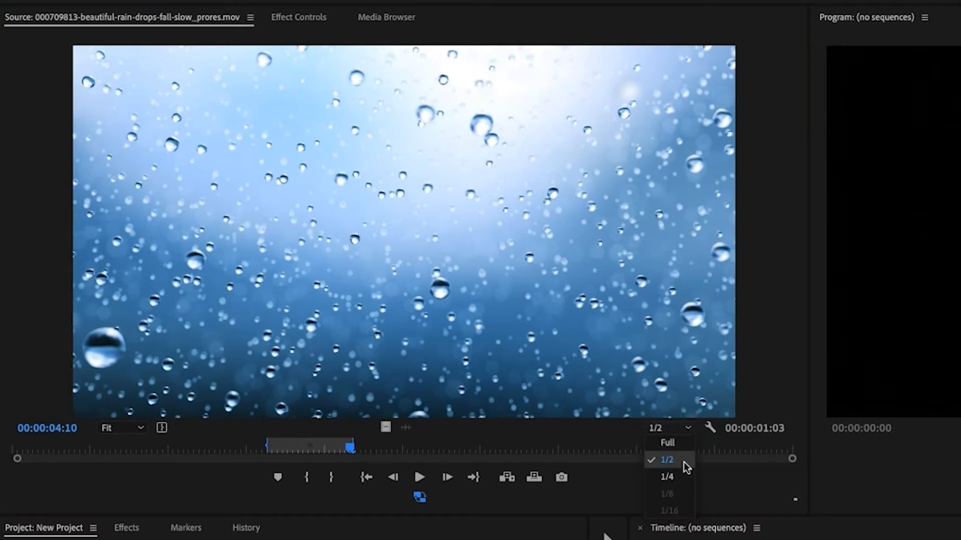
pyautogui.click(683, 442)
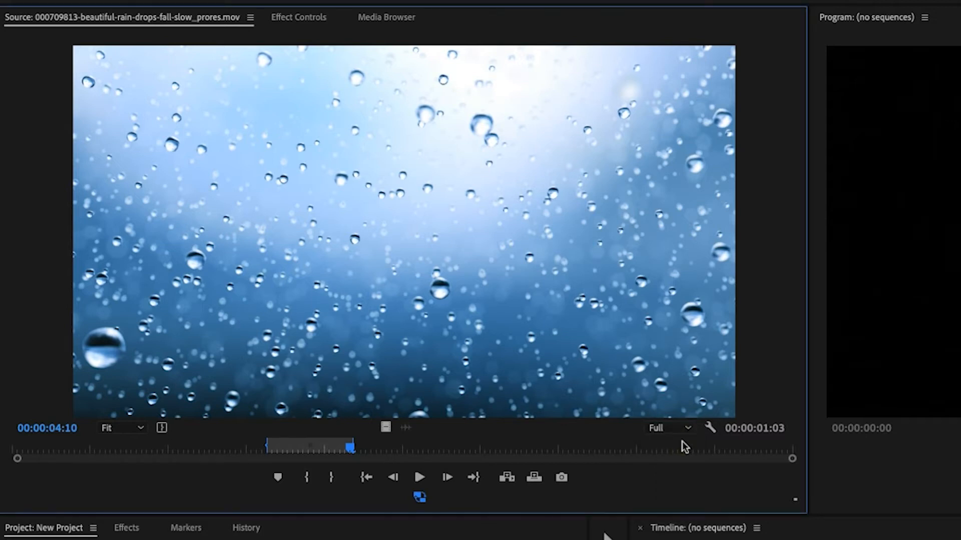
pyautogui.click(687, 428)
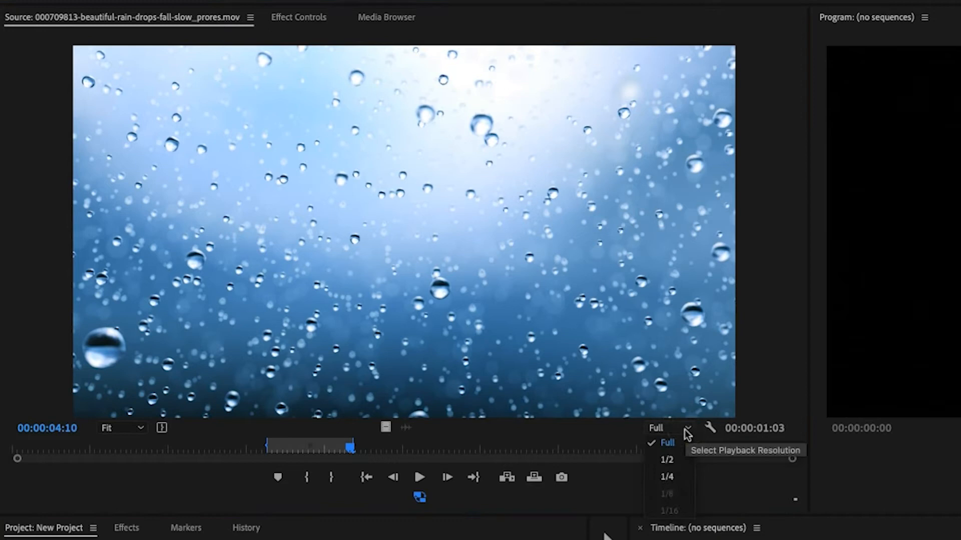
pyautogui.click(682, 460)
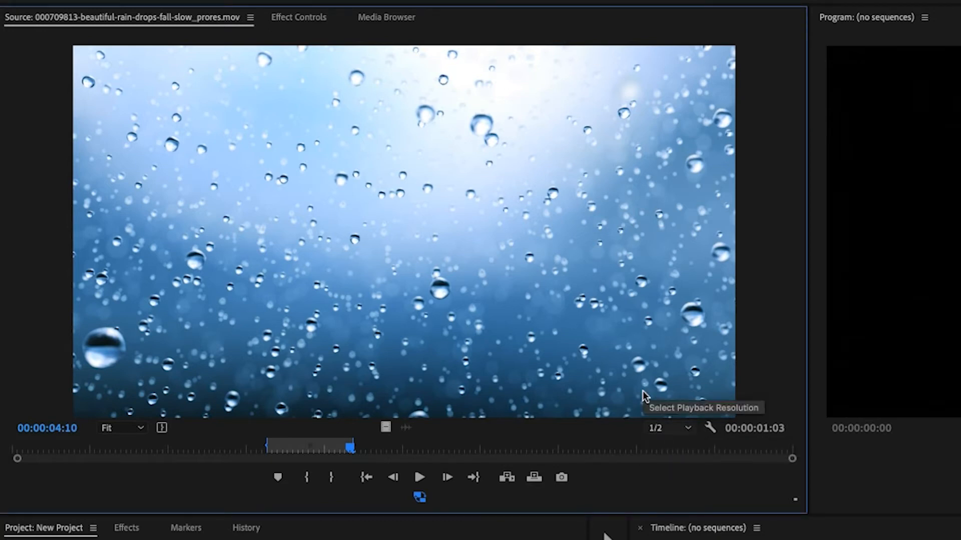
# Step: Play the rain-drop clip, stop at 00:00:08:24, and reopen the resolution choices
pyautogui.press('space')
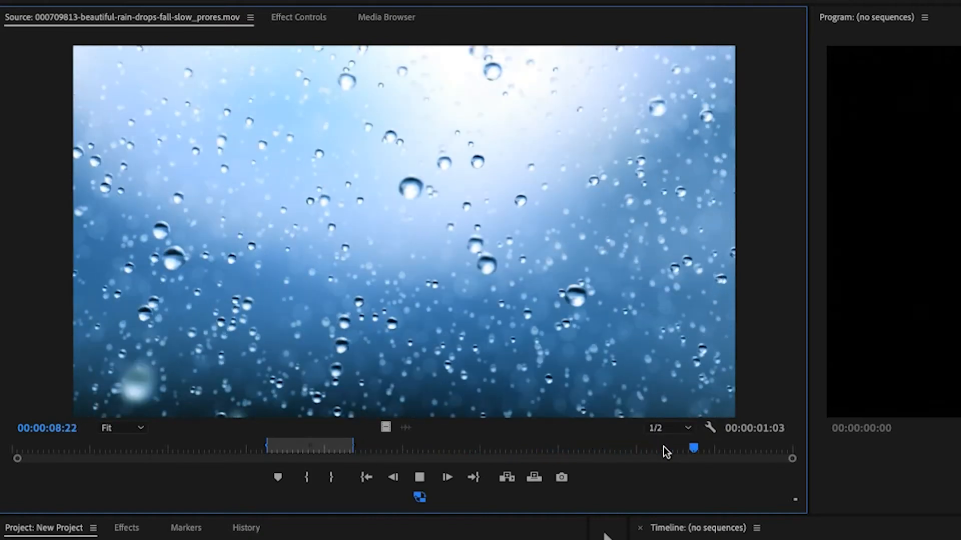
pyautogui.press('space')
pyautogui.click(671, 429)
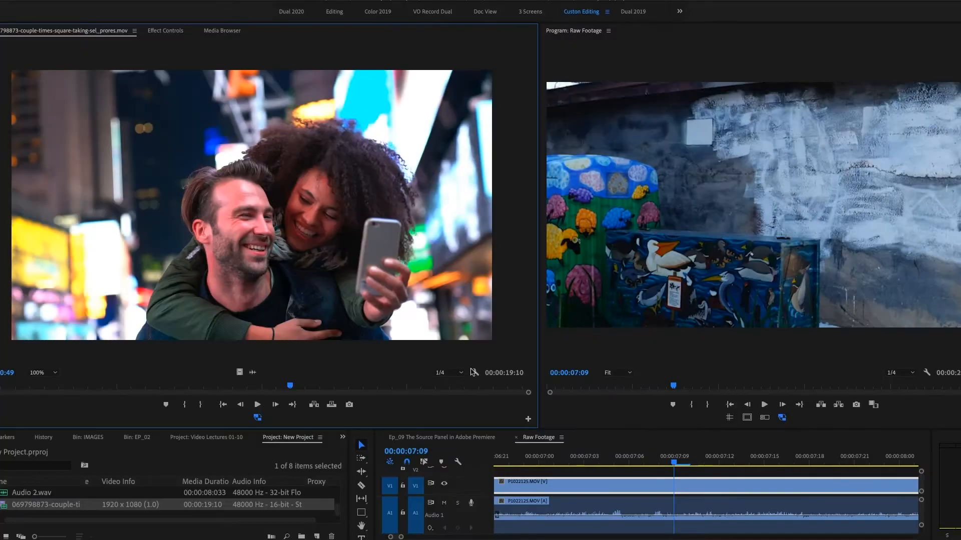
# Step: Open the wrench settings menu on the couple clip and show the Paused Resolution submenu
pyautogui.click(473, 373)
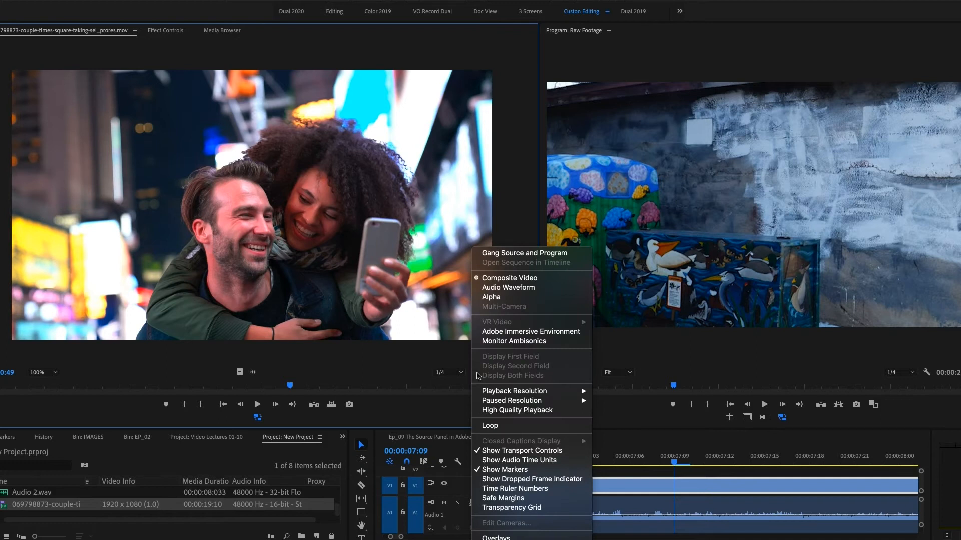
pyautogui.moveTo(493, 404)
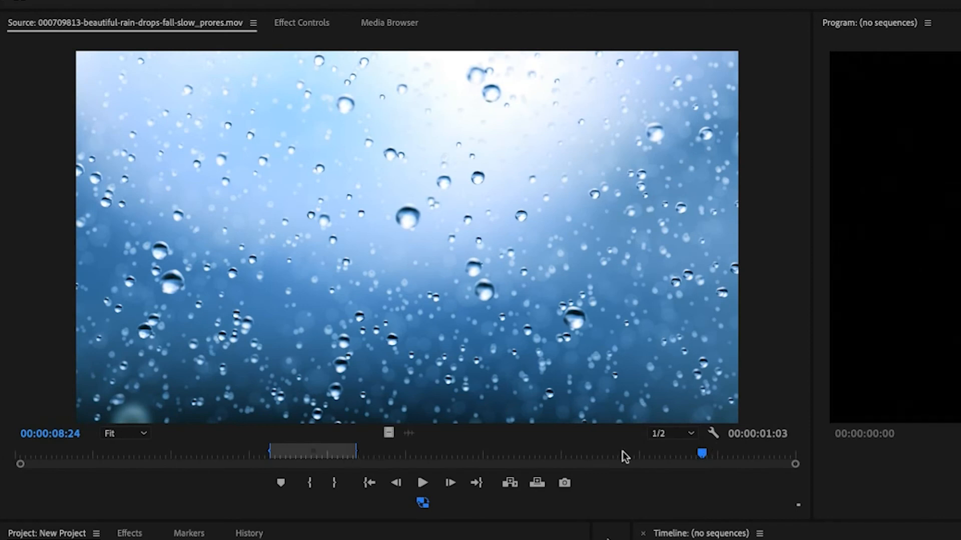
# Step: Move the playhead back to about 00:00:04:07, adjust the zoom bar, and zoom out to the whole clip
pyautogui.moveTo(704, 455); pyautogui.dragTo(320, 464)
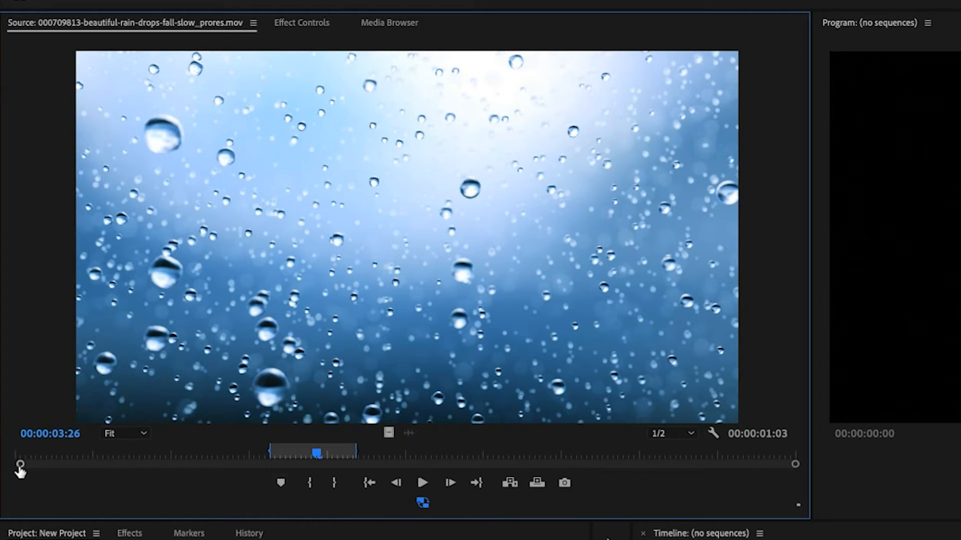
pyautogui.moveTo(20, 466); pyautogui.dragTo(357, 486)
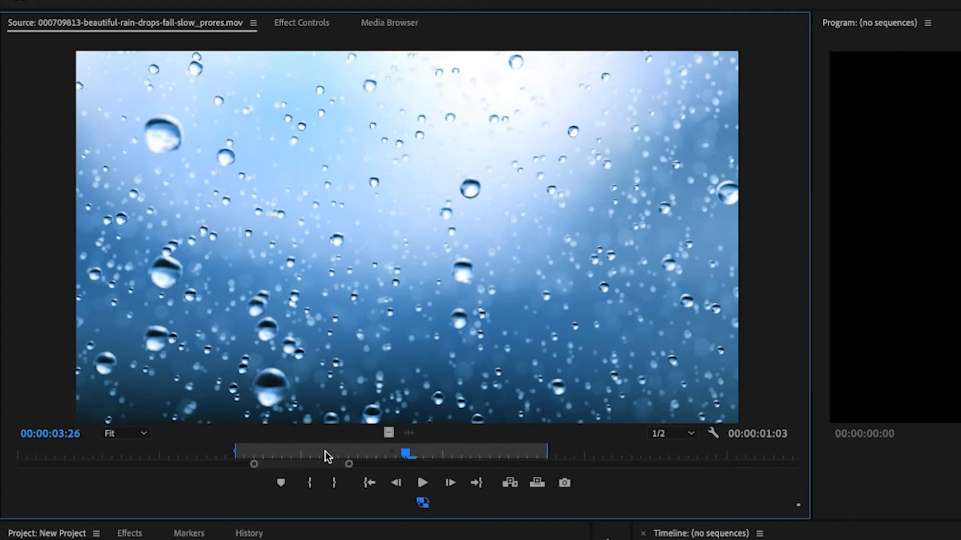
pyautogui.moveTo(310, 465); pyautogui.dragTo(303, 493)
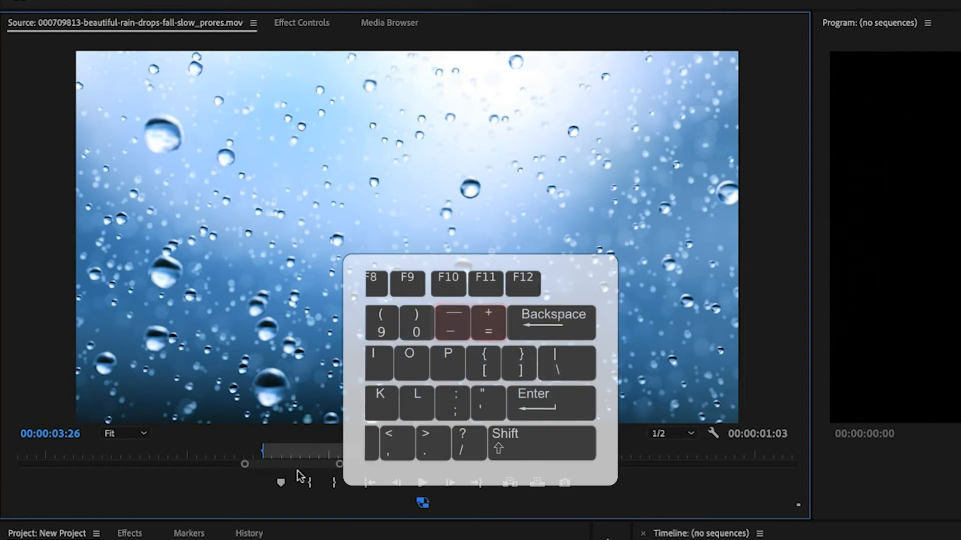
pyautogui.press('-')
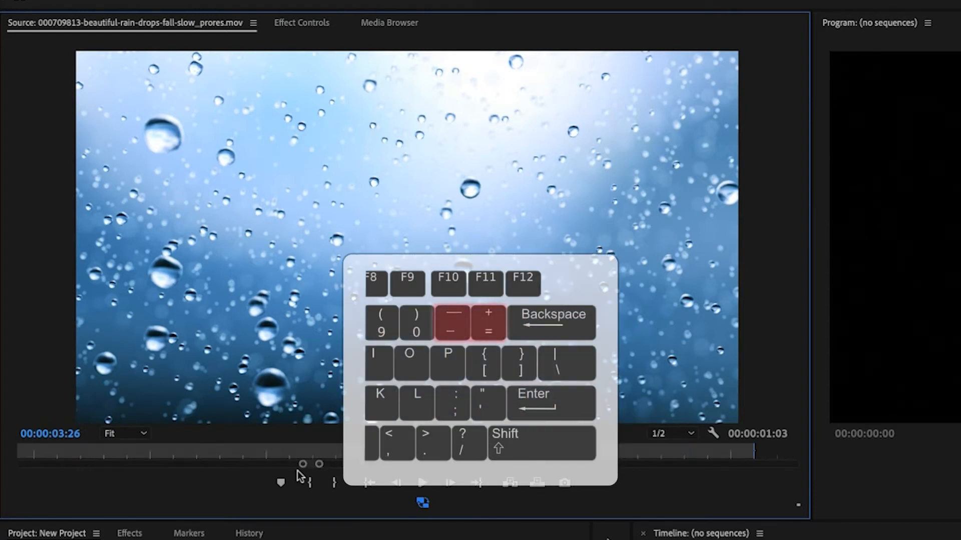
# Step: Zoom the ruler in, place the playhead at 00:00:04:08, and zoom back out
pyautogui.press('=')
pyautogui.press('=')
pyautogui.press('=')
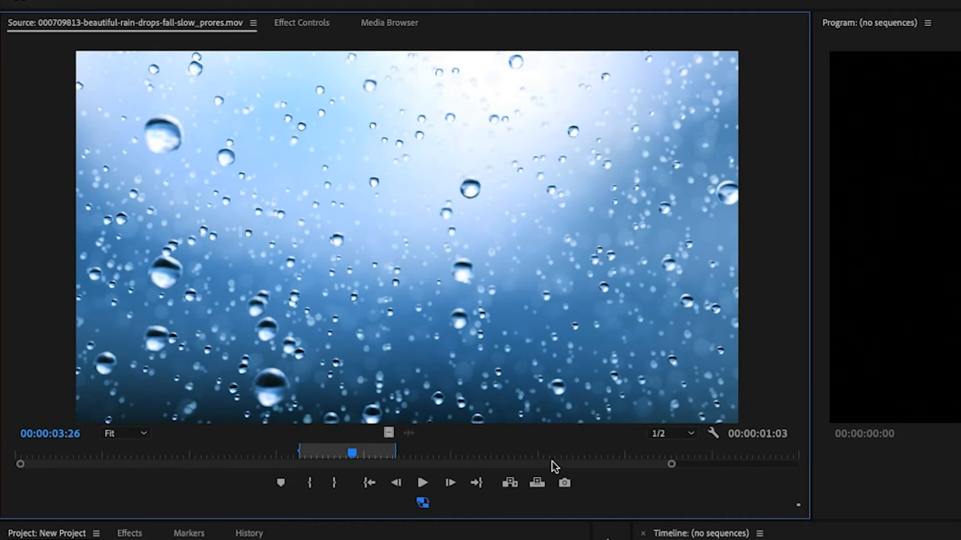
pyautogui.click(388, 455)
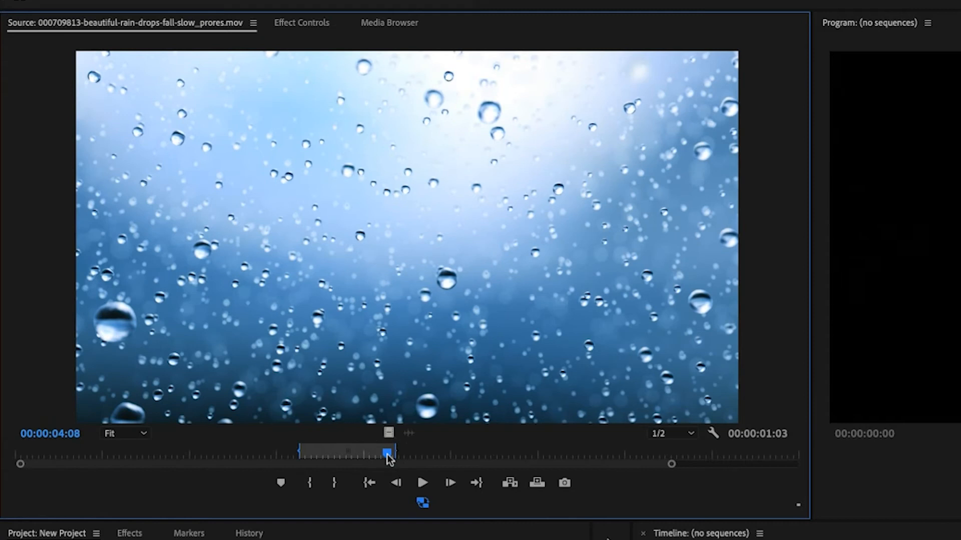
pyautogui.press('=')
pyautogui.press('=')
pyautogui.press('=')
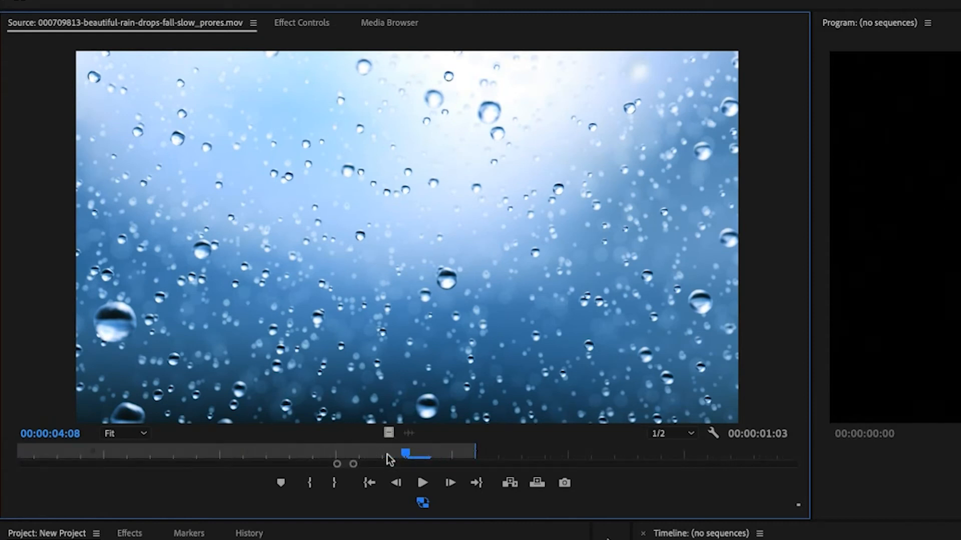
pyautogui.press('-')
pyautogui.press('-')
pyautogui.press('-')
pyautogui.press('-')
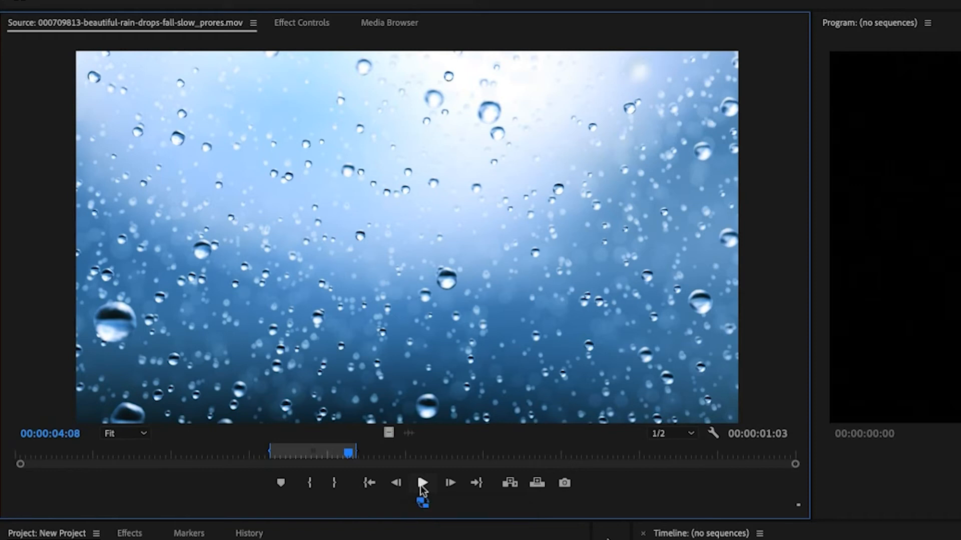
# Step: Step the rain-drop clip forward six frames
pyautogui.click(451, 483)
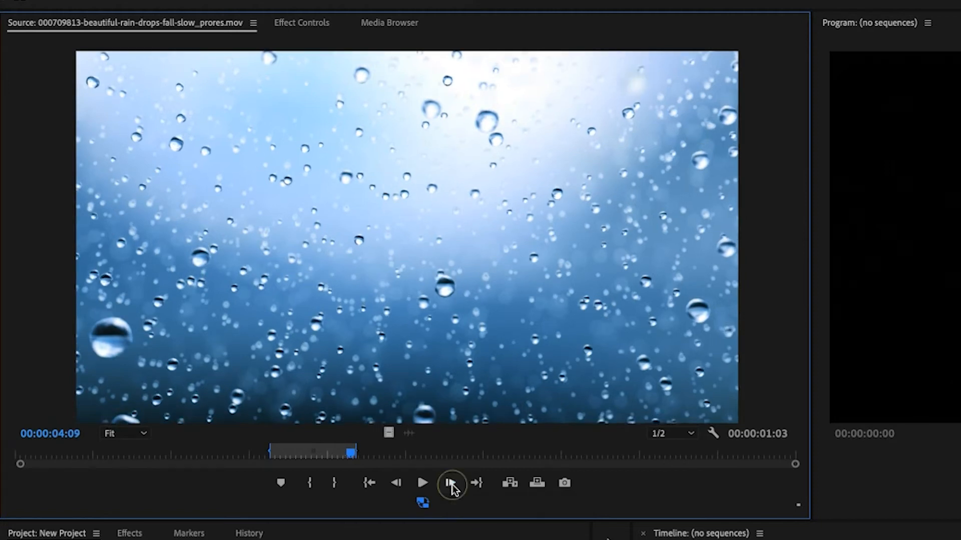
pyautogui.click(452, 484)
pyautogui.click(452, 483)
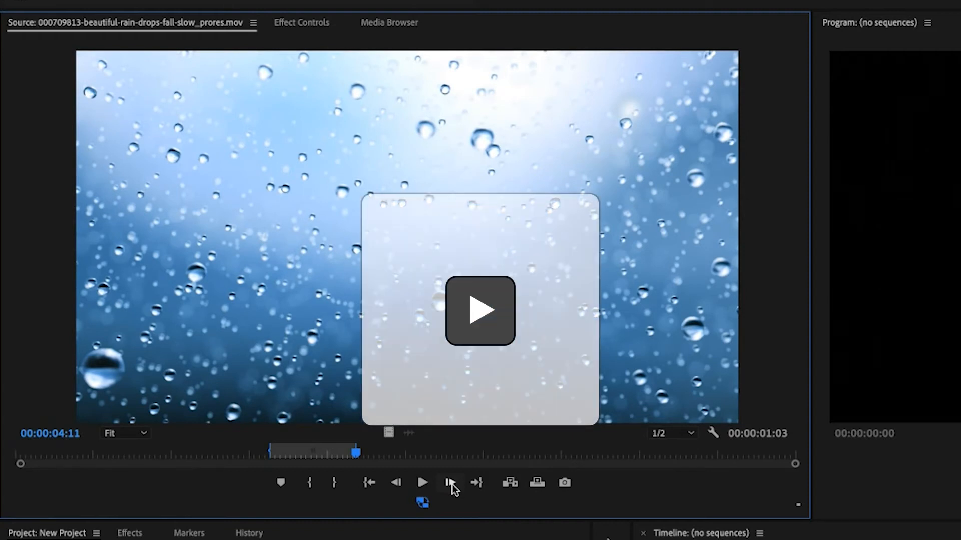
pyautogui.click(451, 483)
pyautogui.click(452, 483)
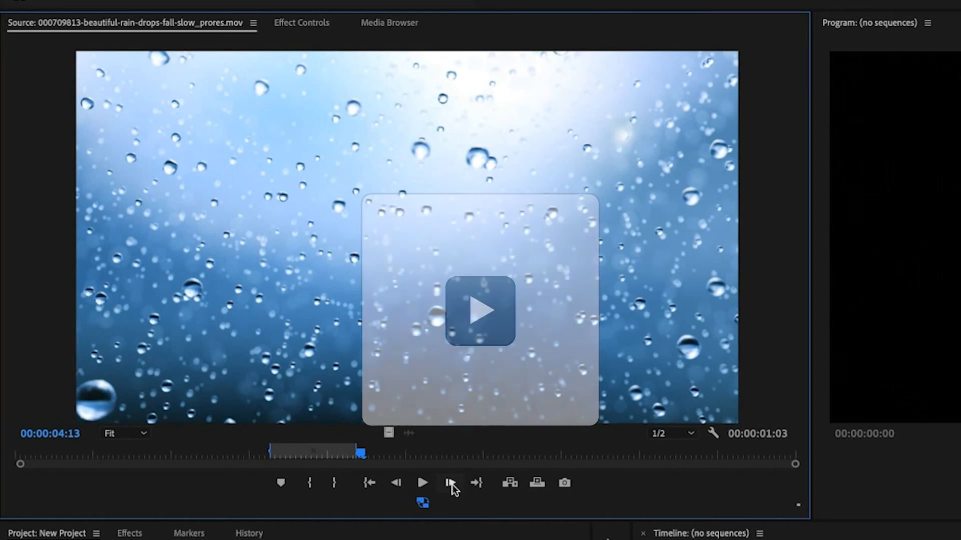
pyautogui.click(452, 484)
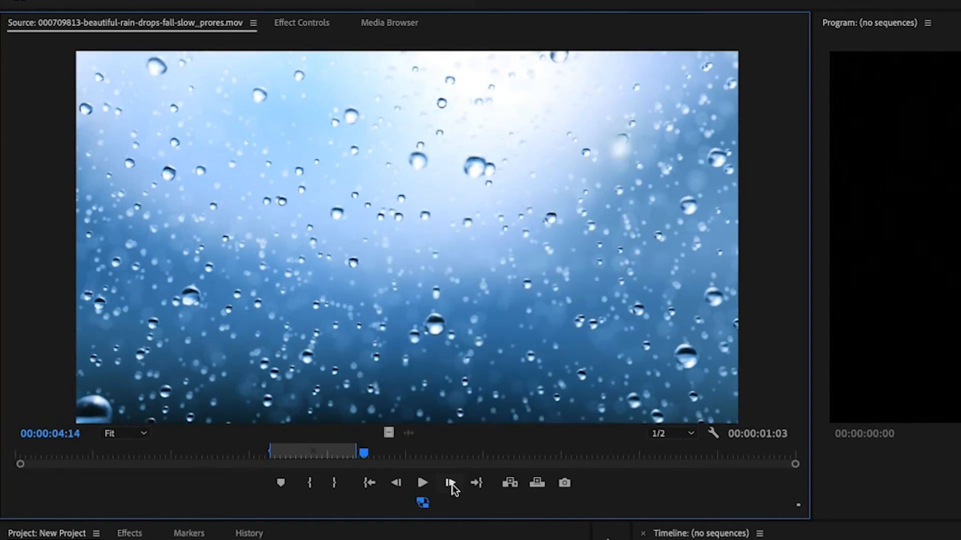
# Step: Step back six frames to land on 00:00:04:08
pyautogui.click(395, 483)
pyautogui.click(395, 483)
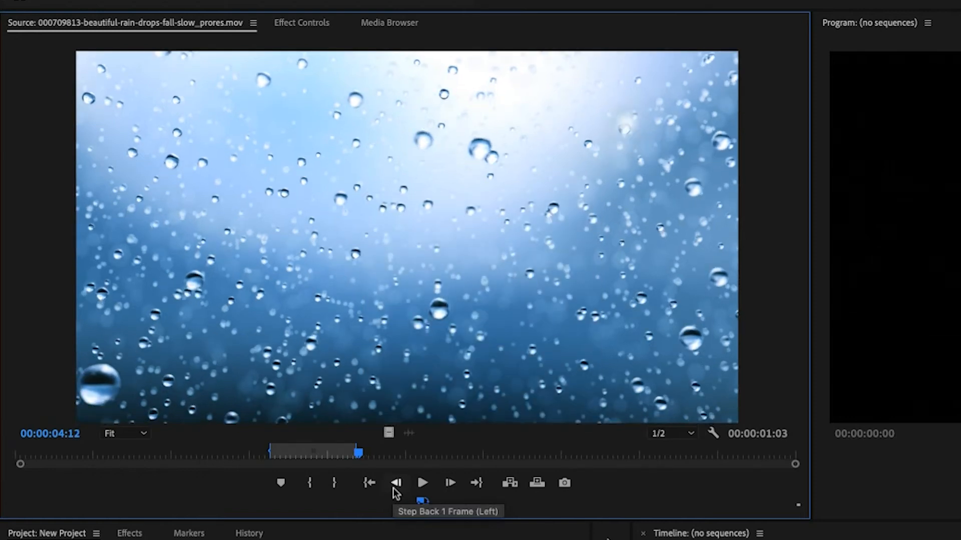
pyautogui.click(394, 489)
pyautogui.click(394, 489)
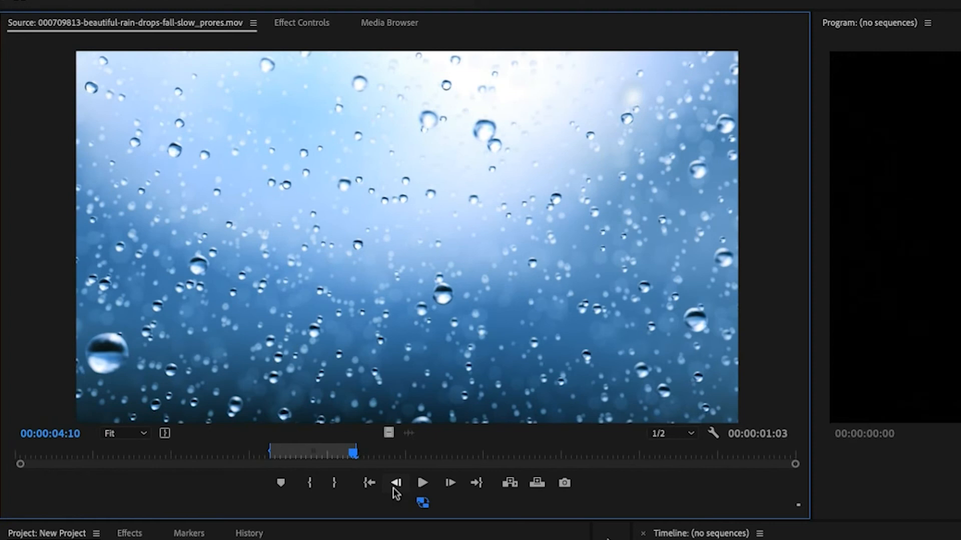
pyautogui.click(394, 484)
pyautogui.click(394, 485)
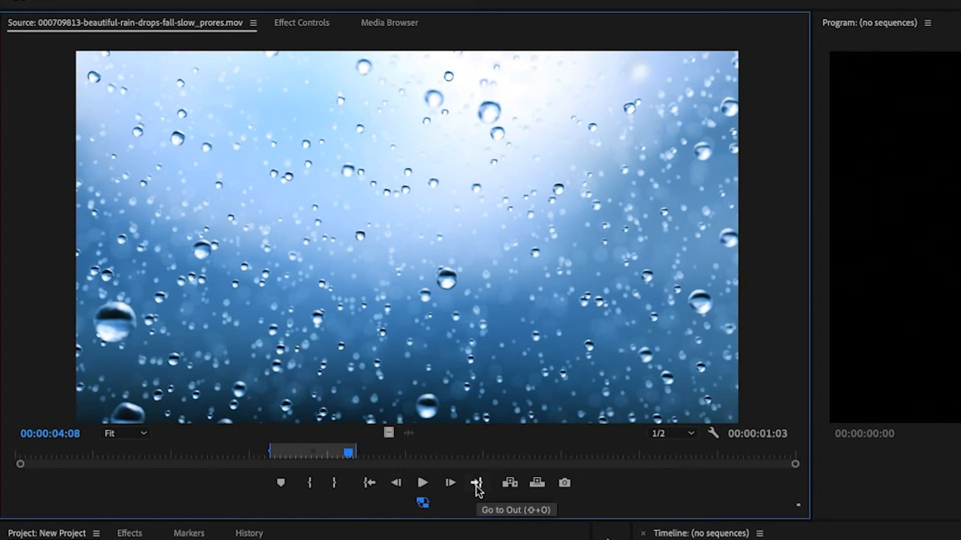
# Step: Jump the playhead to the In point at 00:00:03:08, then to the Out point
pyautogui.click(369, 484)
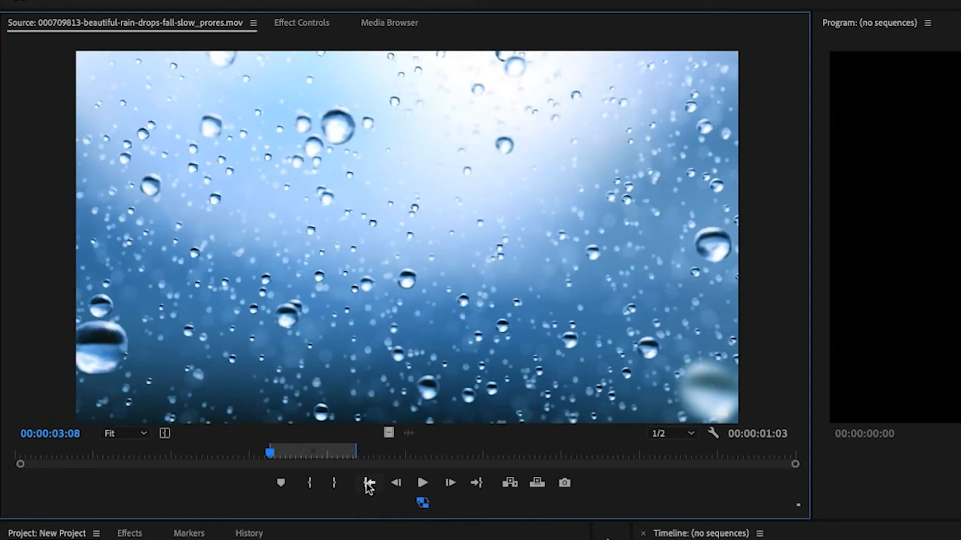
pyautogui.click(476, 484)
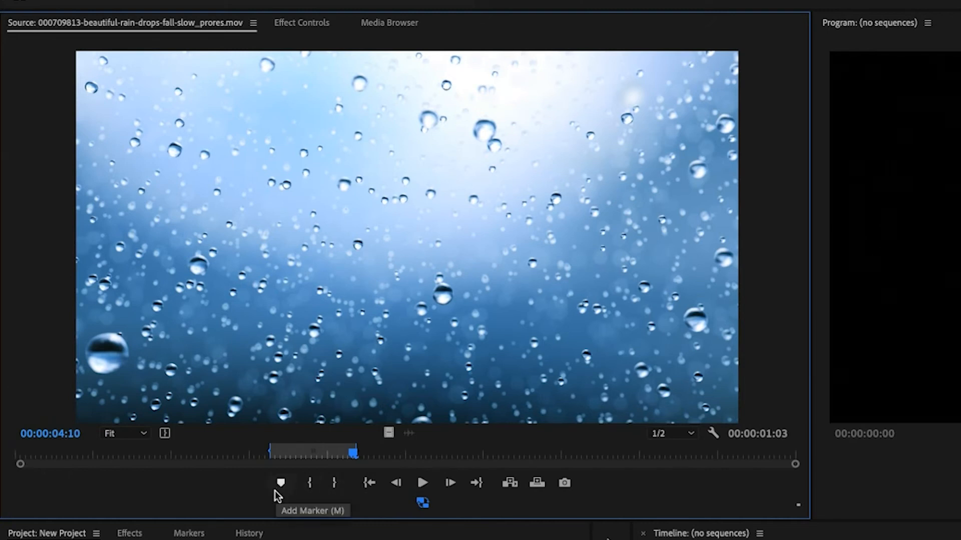
# Step: Add a marker to the rain-drop clip at 00:00:04:10 in the Source Monitor
pyautogui.press('m')
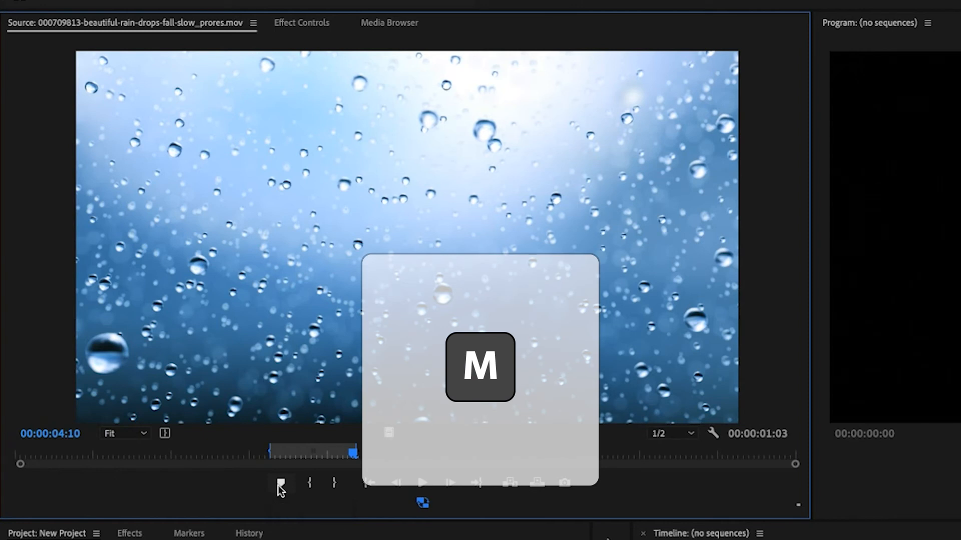
pyautogui.click(280, 486)
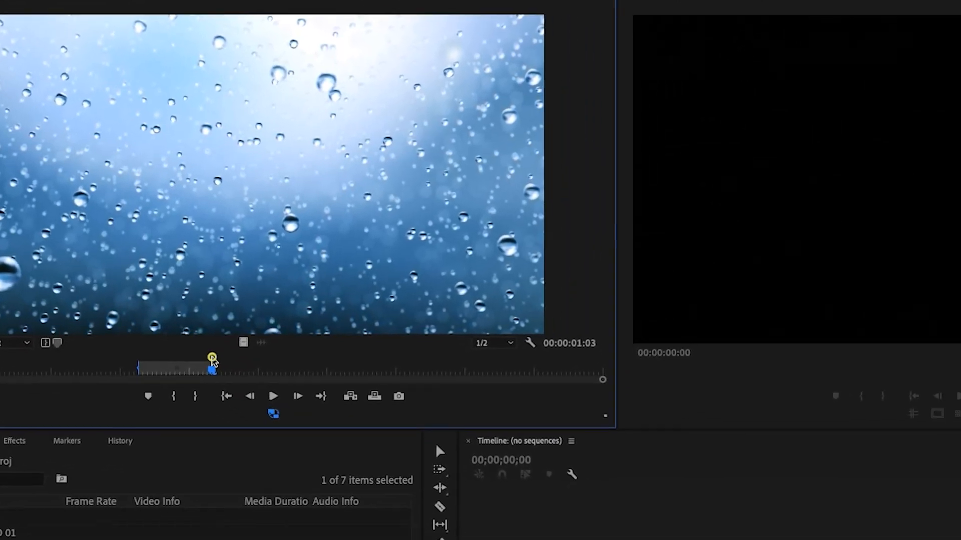
# Step: Name the 00:00:04:10 marker 'Good', set its duration to 5.0 and colour it purple
pyautogui.doubleClick(212, 358)
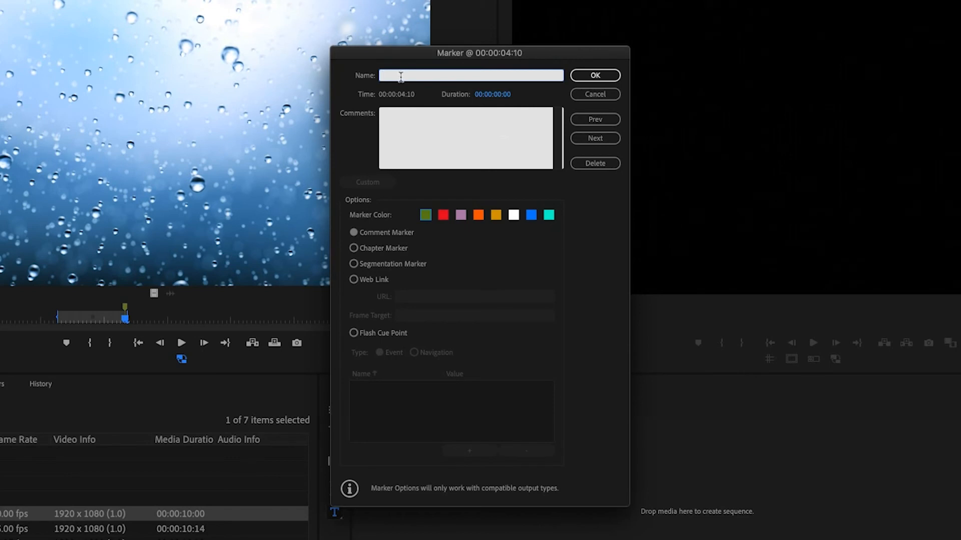
pyautogui.write('Good')
pyautogui.click(498, 98)
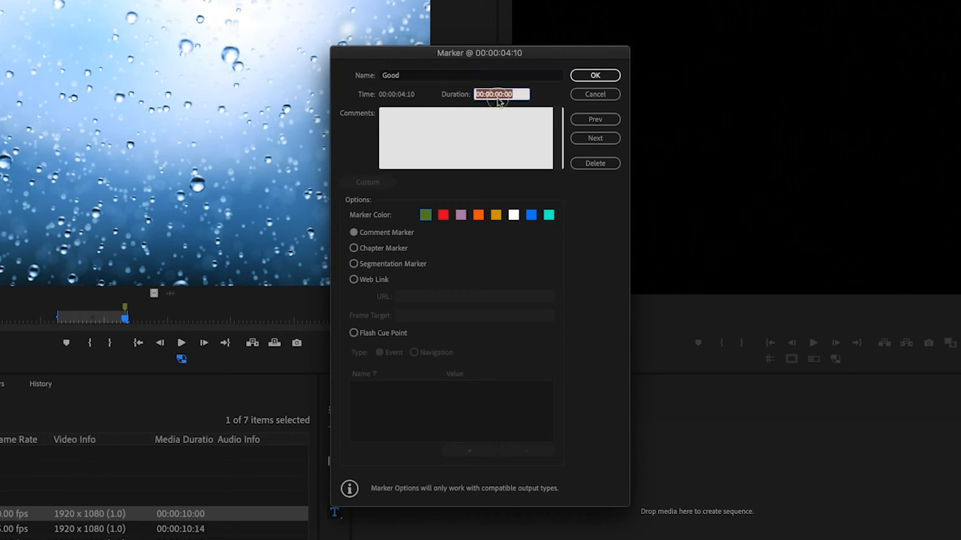
pyautogui.write('5.0')
pyautogui.click(461, 215)
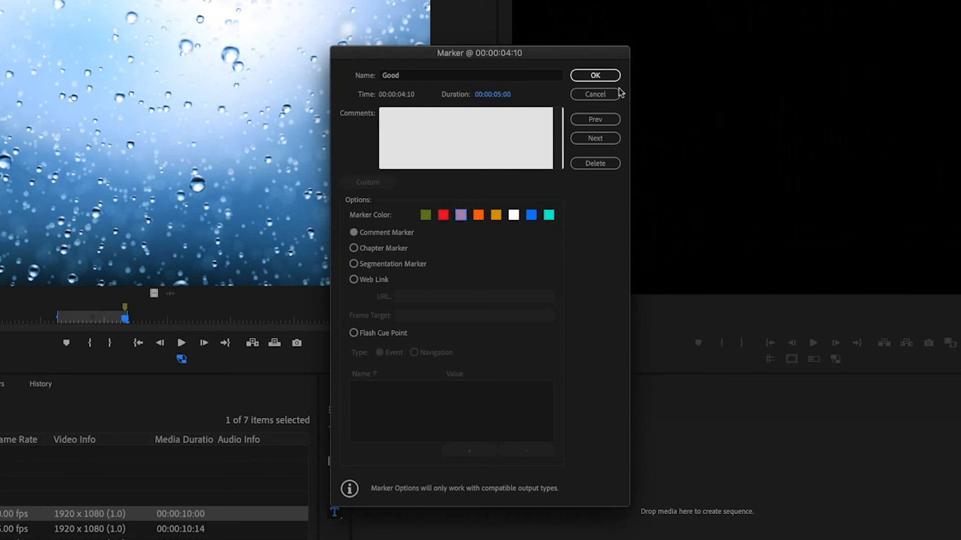
pyautogui.click(595, 75)
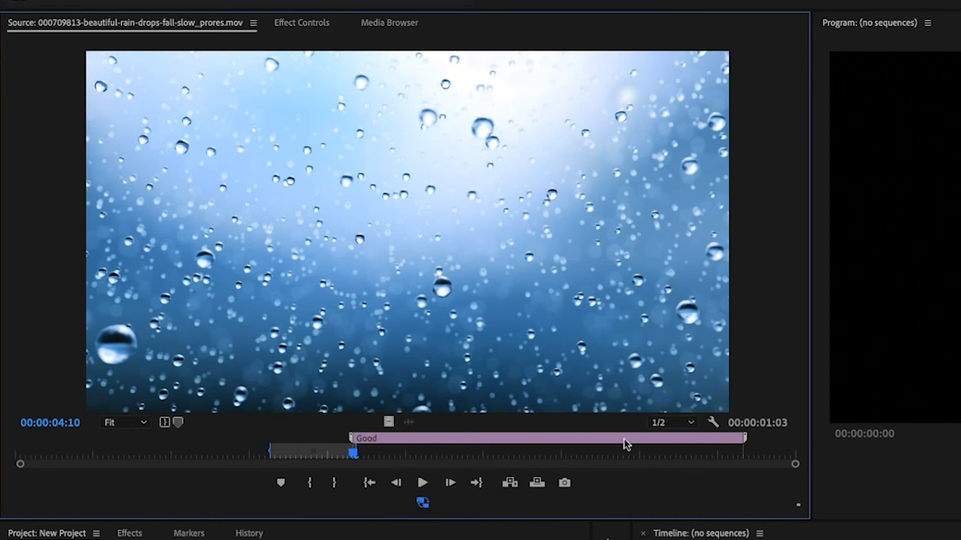
# Step: Slide the Good marker along the clip, then pull its start later and end earlier
pyautogui.click(555, 441)
pyautogui.moveTo(538, 441)
pyautogui.mouseDown()
pyautogui.moveTo(316, 445)
pyautogui.moveTo(463, 446)
pyautogui.moveTo(351, 453)
pyautogui.moveTo(370, 454)
pyautogui.mouseUp()
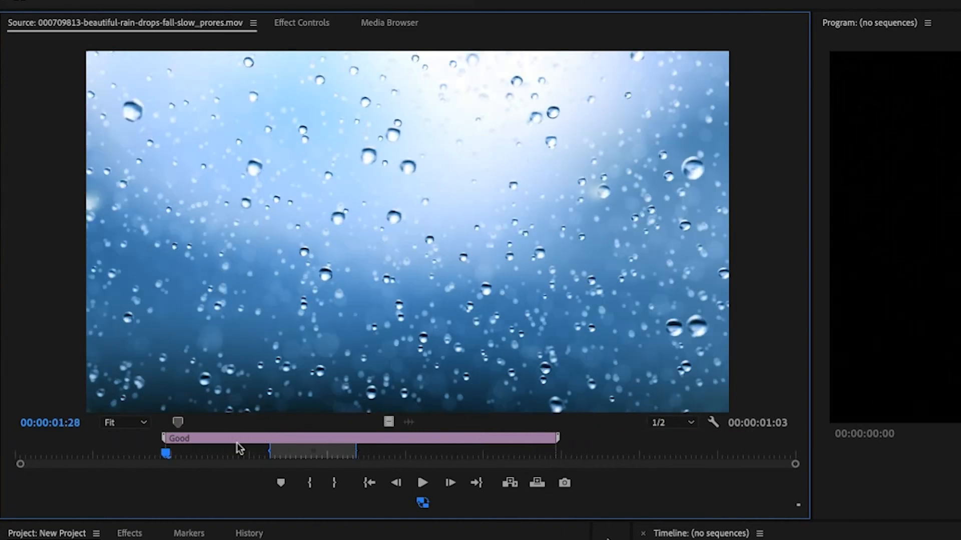
pyautogui.moveTo(161, 441); pyautogui.dragTo(262, 447)
pyautogui.moveTo(559, 441)
pyautogui.mouseDown()
pyautogui.moveTo(334, 440)
pyautogui.moveTo(375, 440)
pyautogui.mouseUp()
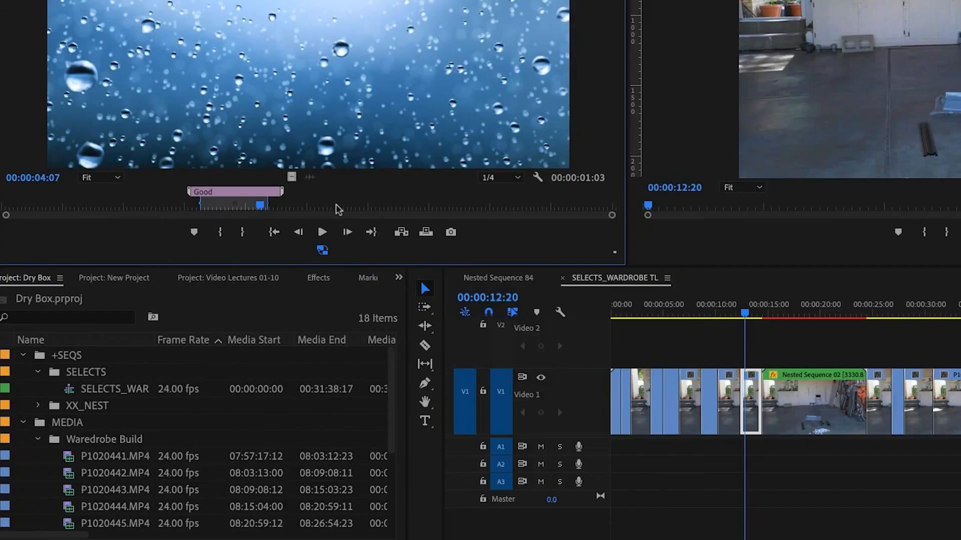
pyautogui.rightClick(338, 209)
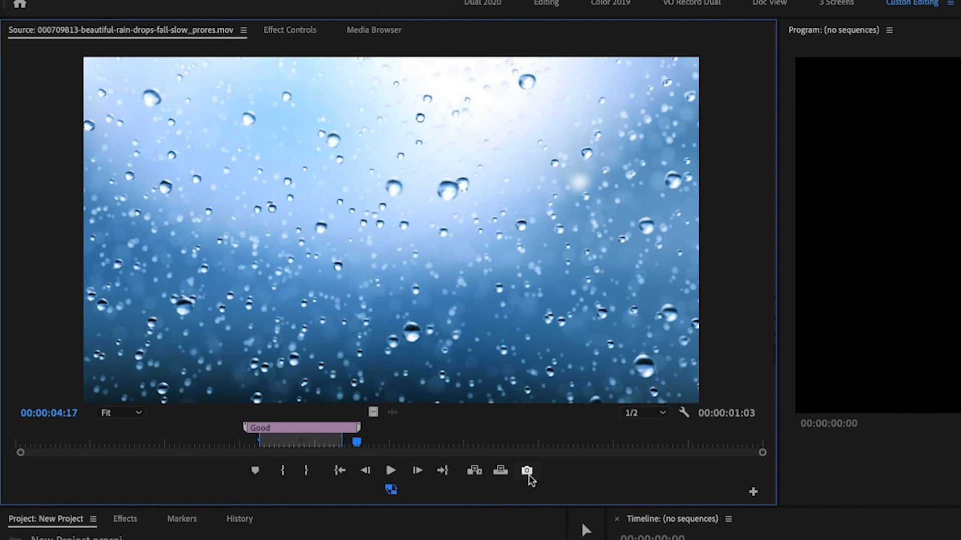
# Step: Scrub to frame 00:00:03:21 inside the Good marker and start a still export, reviewing the timecode file name
pyautogui.moveTo(354, 441); pyautogui.dragTo(291, 445)
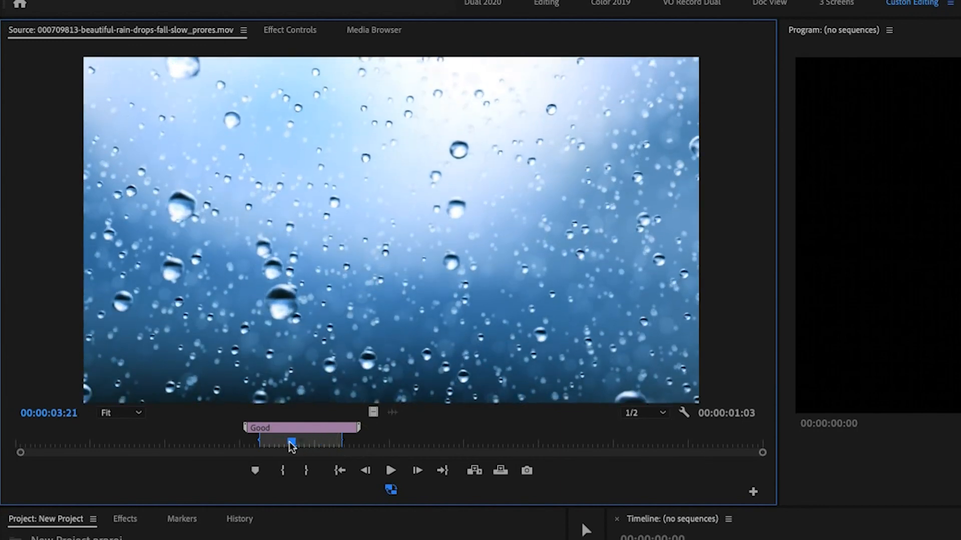
pyautogui.click(527, 471)
pyautogui.moveTo(753, 320); pyautogui.dragTo(627, 325)
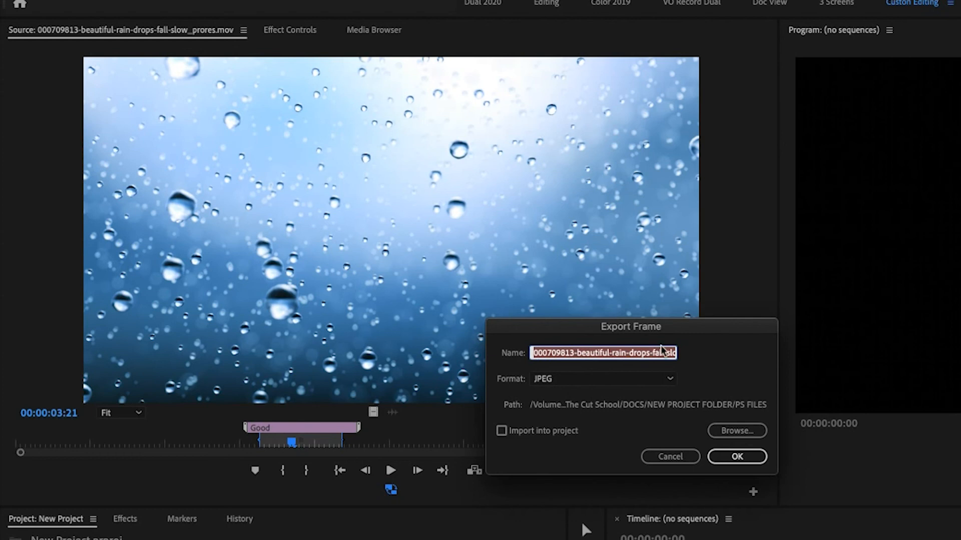
pyautogui.moveTo(532, 353); pyautogui.dragTo(728, 350)
pyautogui.click(598, 353)
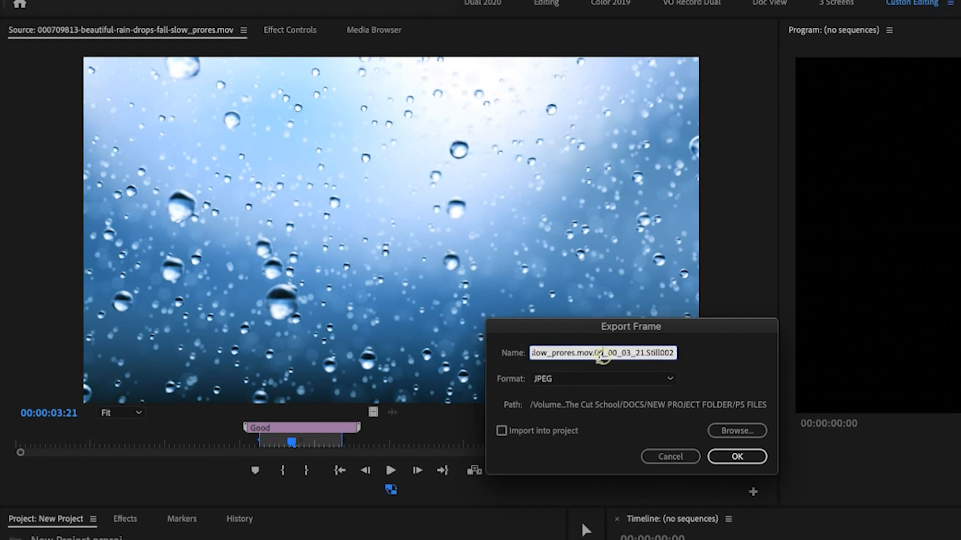
pyautogui.moveTo(594, 353); pyautogui.dragTo(645, 353)
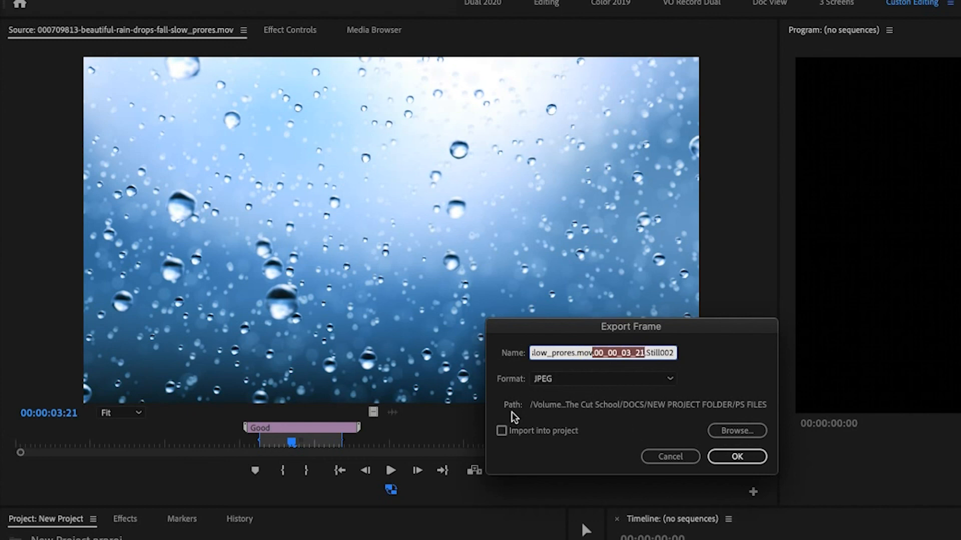
# Step: Export the still as JPEG to the PS FILES folder with Import into project enabled
pyautogui.click(545, 383)
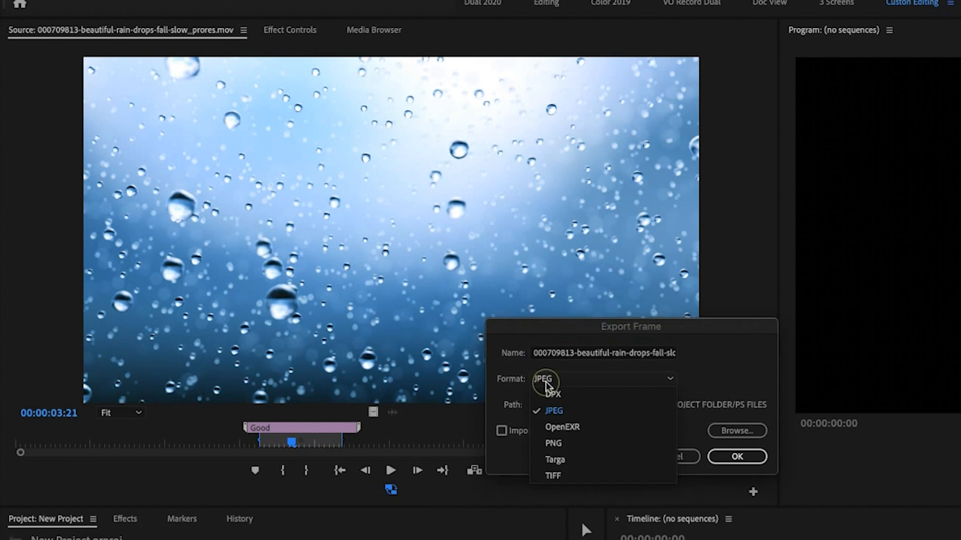
pyautogui.click(564, 412)
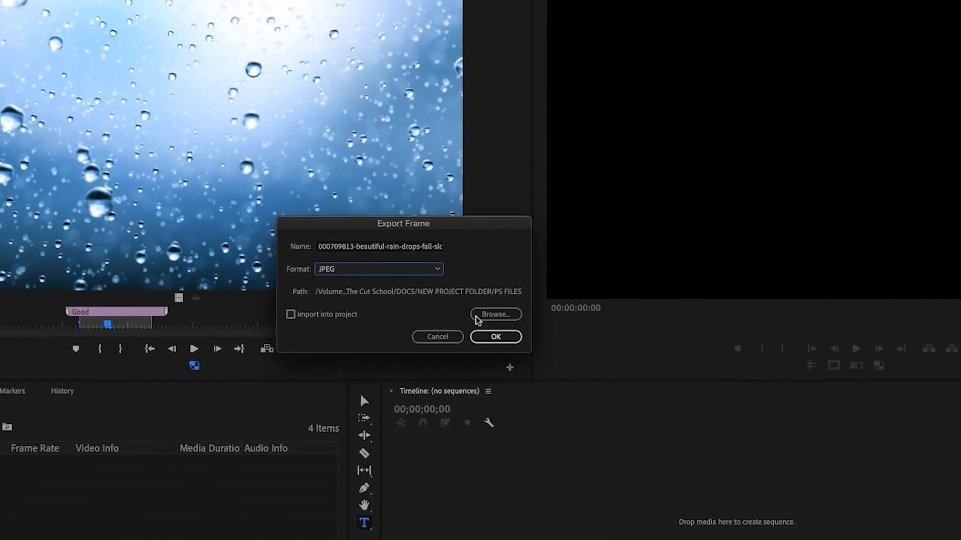
pyautogui.click(580, 355)
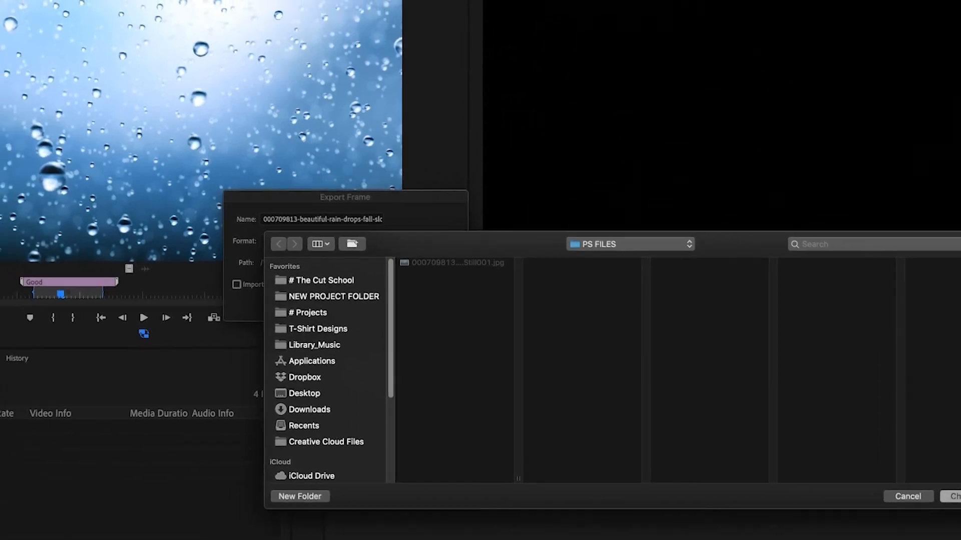
pyautogui.click(857, 444)
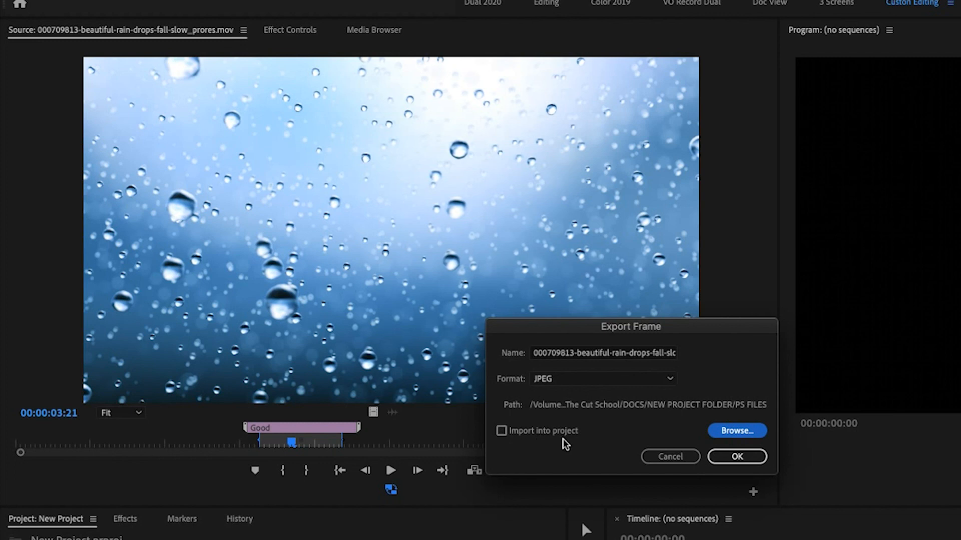
pyautogui.click(502, 431)
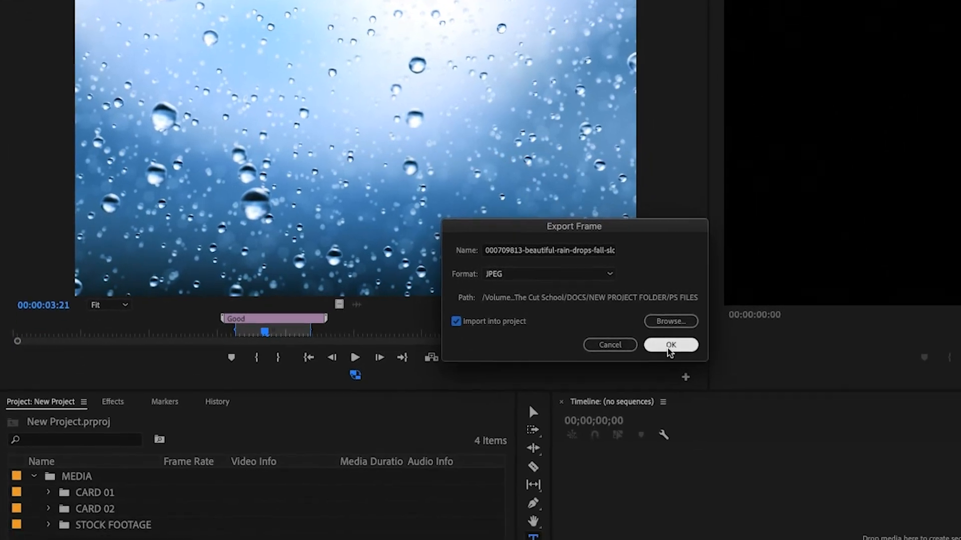
pyautogui.click(700, 395)
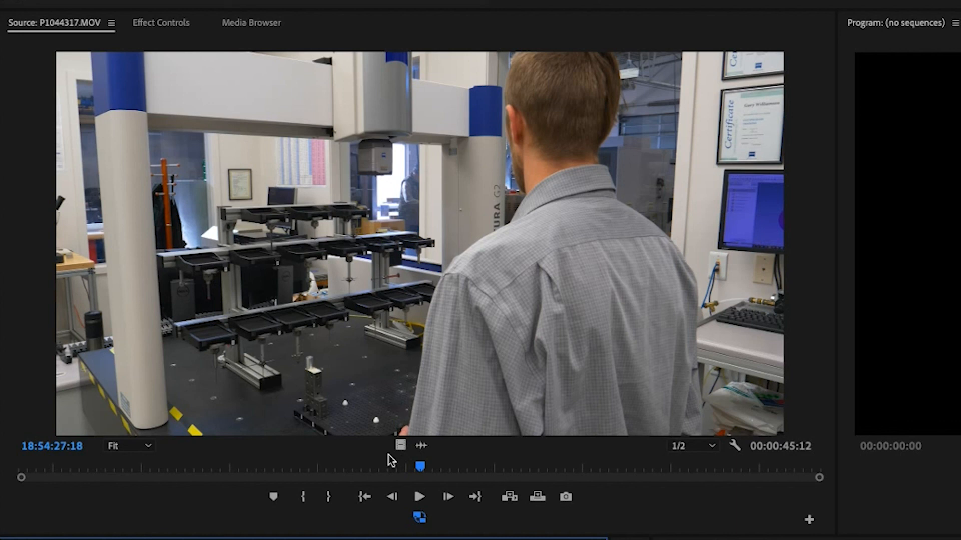
# Step: Show P1044317.MOV's stereo audio waveform in the Source Monitor instead of its video
pyautogui.click(422, 444)
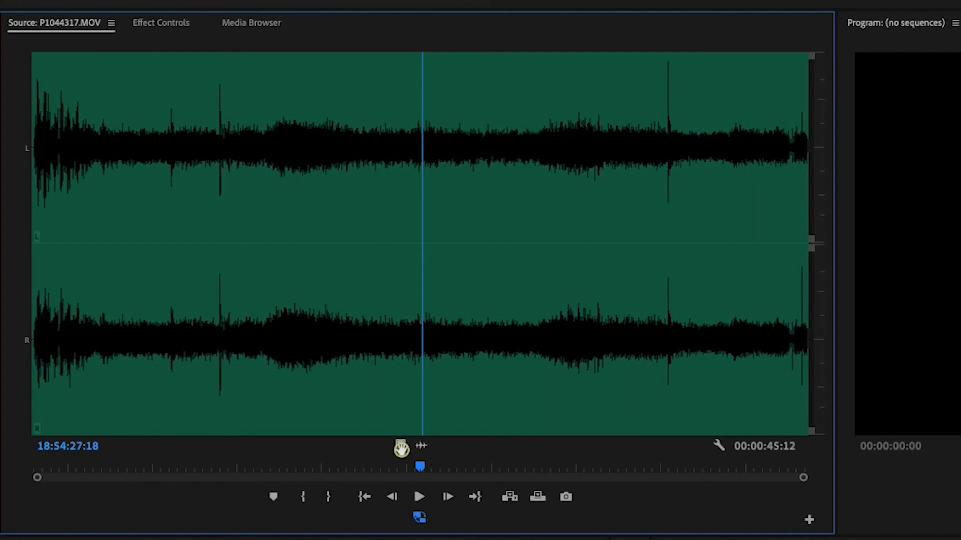
pyautogui.click(401, 444)
pyautogui.click(421, 445)
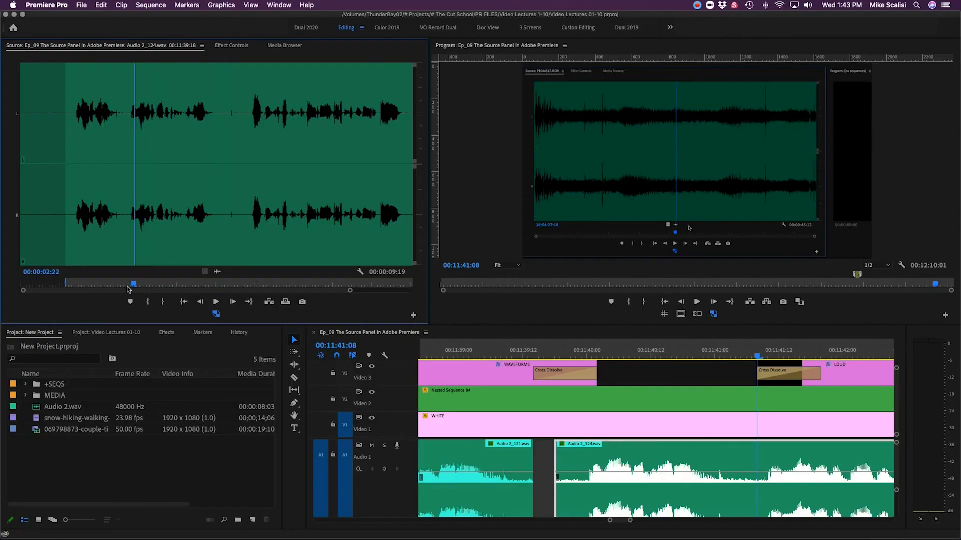
# Step: Set a new In point on Audio 2_124.wav to trim its start, then scrub forward
pyautogui.moveTo(135, 284); pyautogui.dragTo(123, 284)
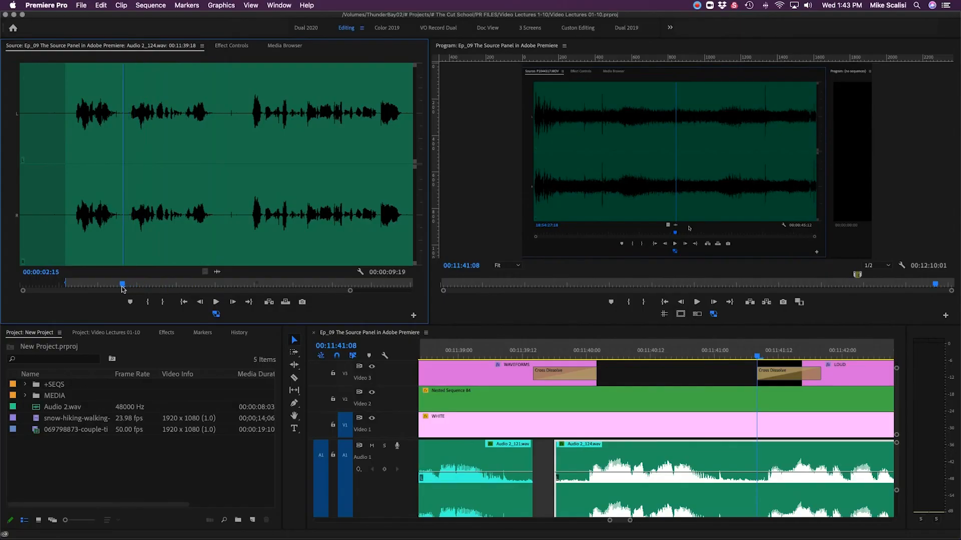
pyautogui.click(147, 302)
pyautogui.moveTo(128, 285); pyautogui.dragTo(213, 290)
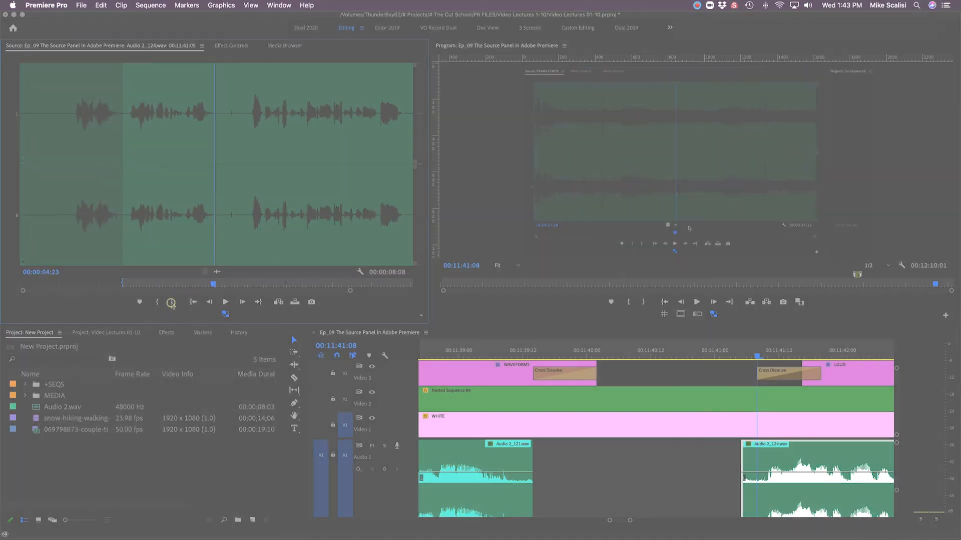